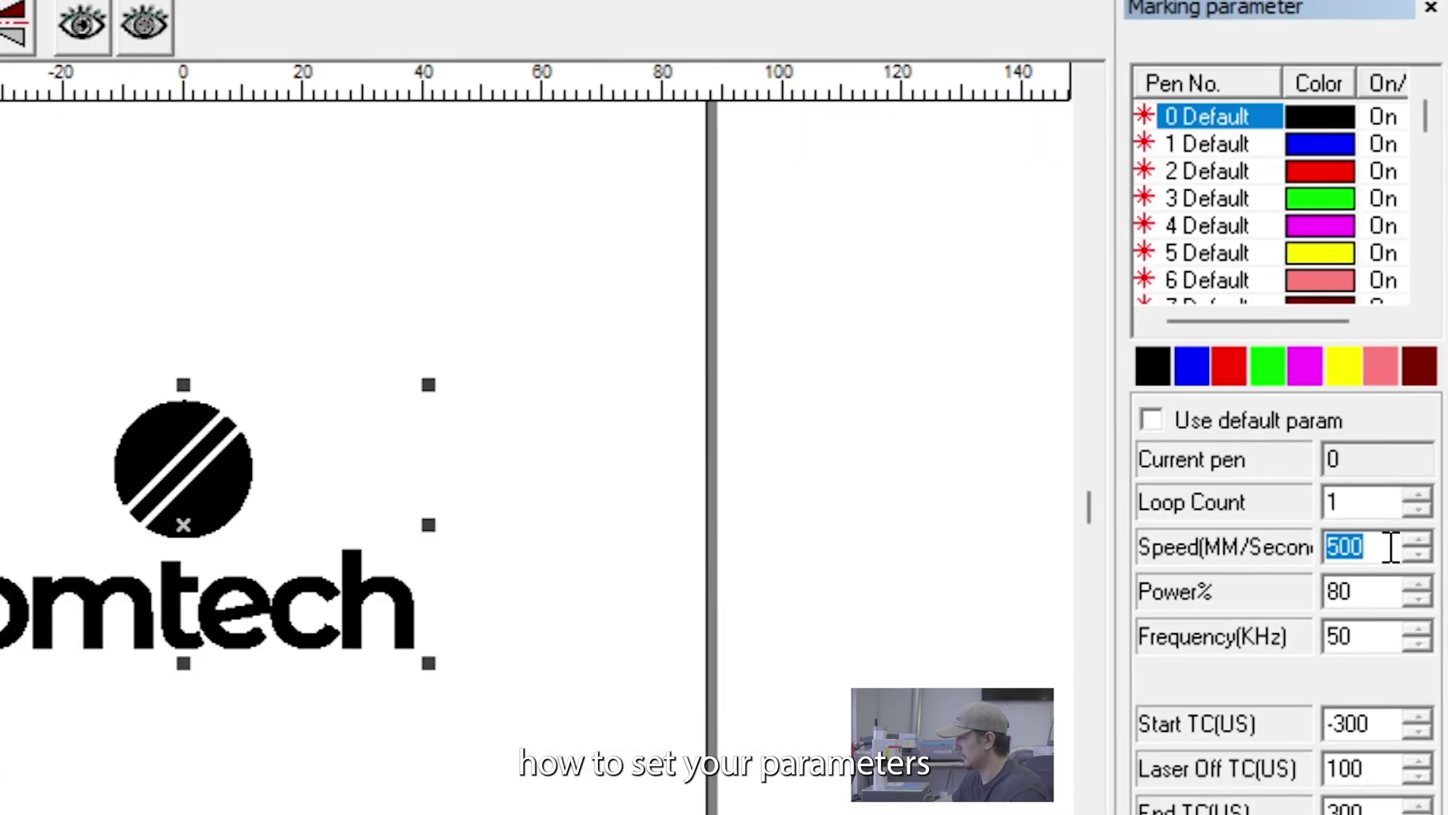
- Replace the pen's marking Speed value of 500 with 100 mm/s
text(100)
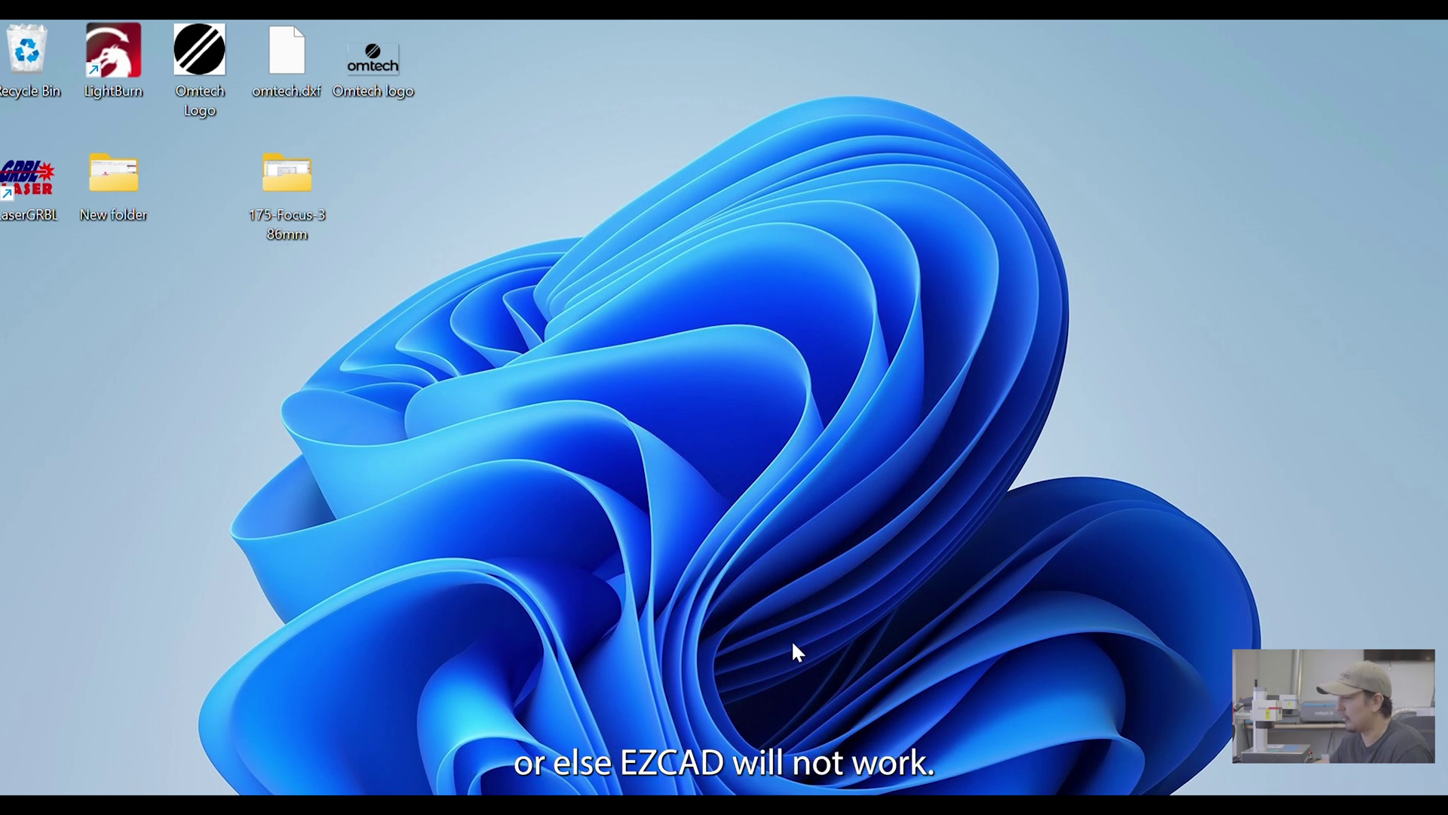
key(super+s)
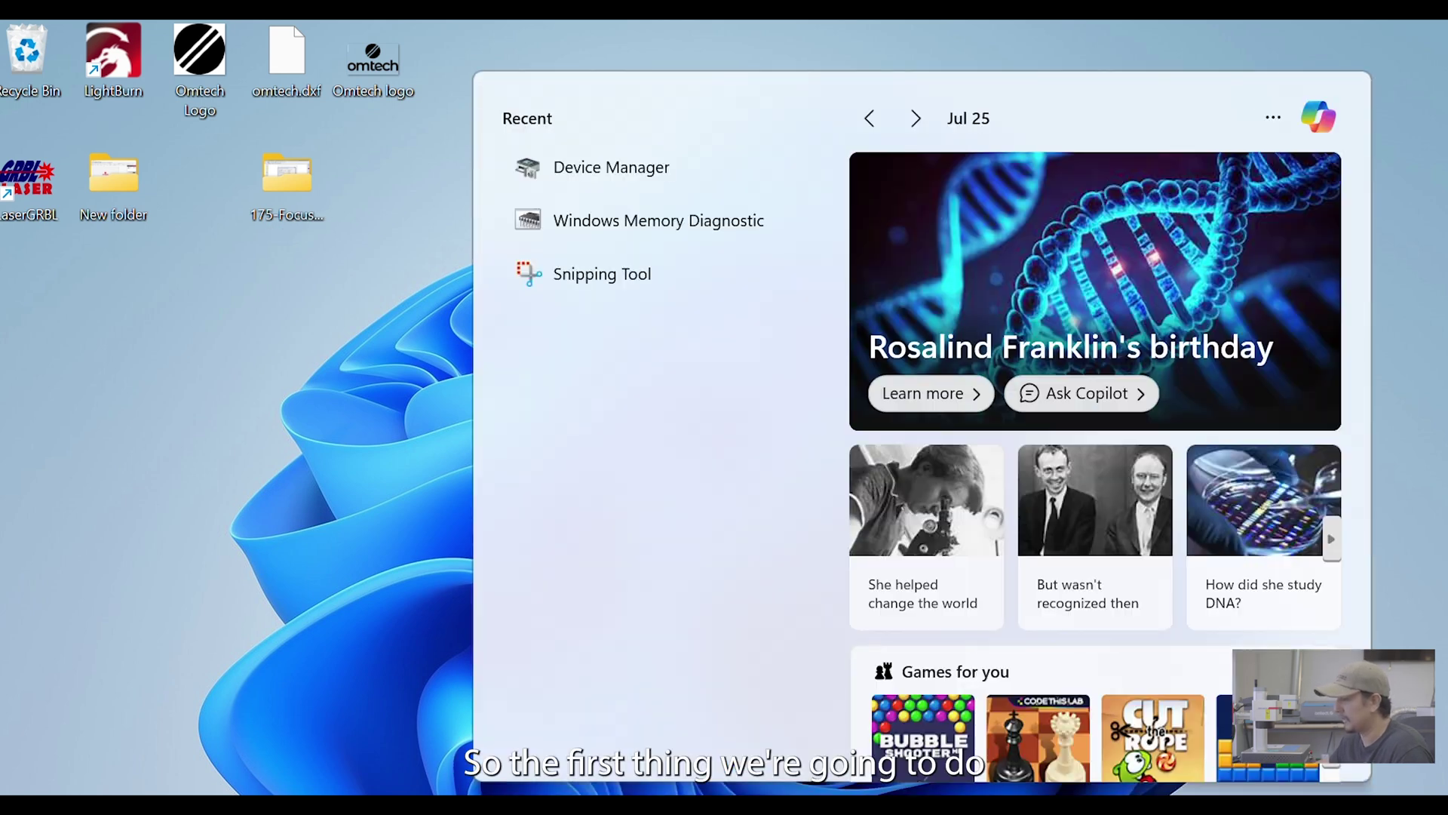
click(666, 164)
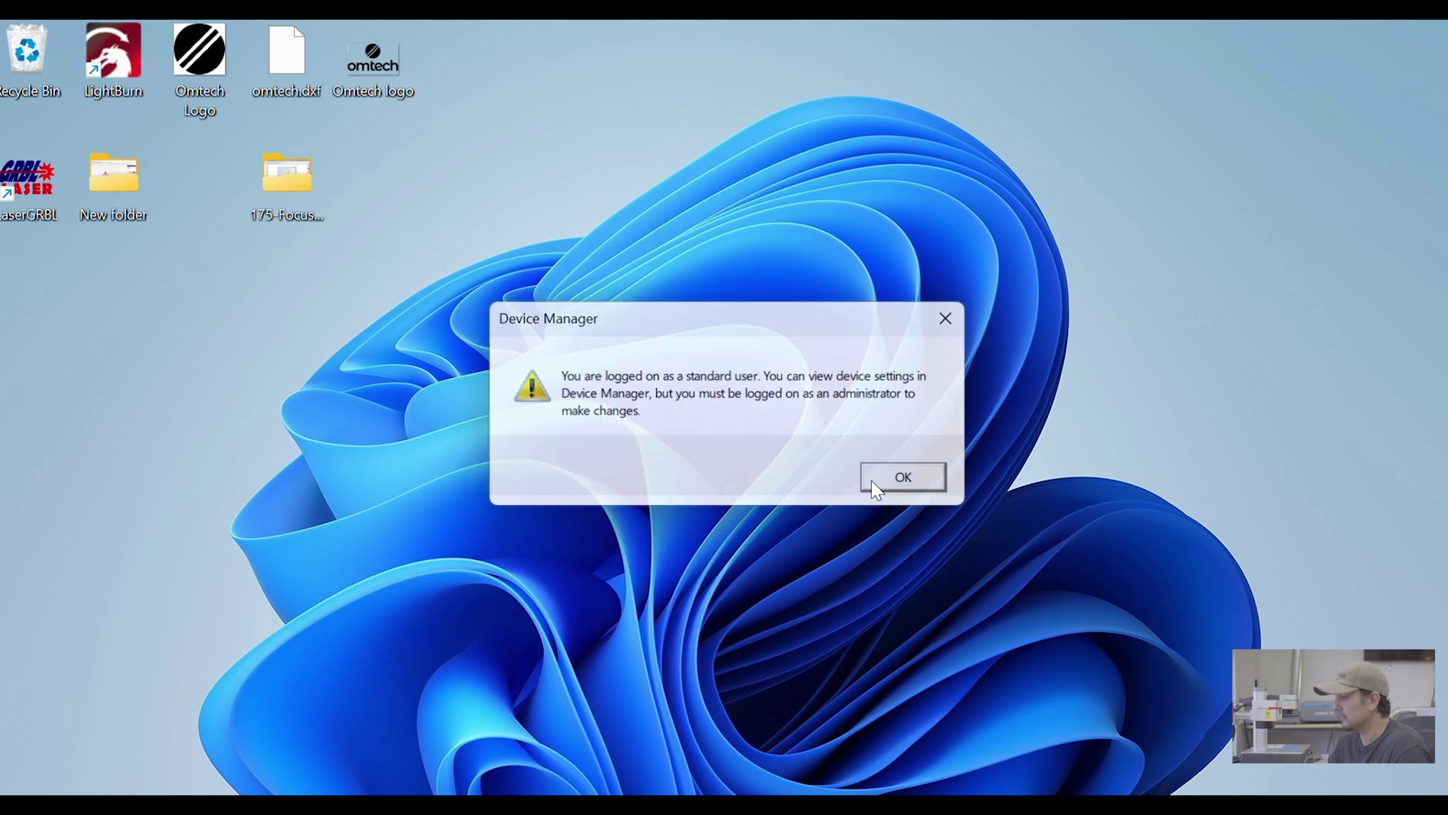
click(908, 481)
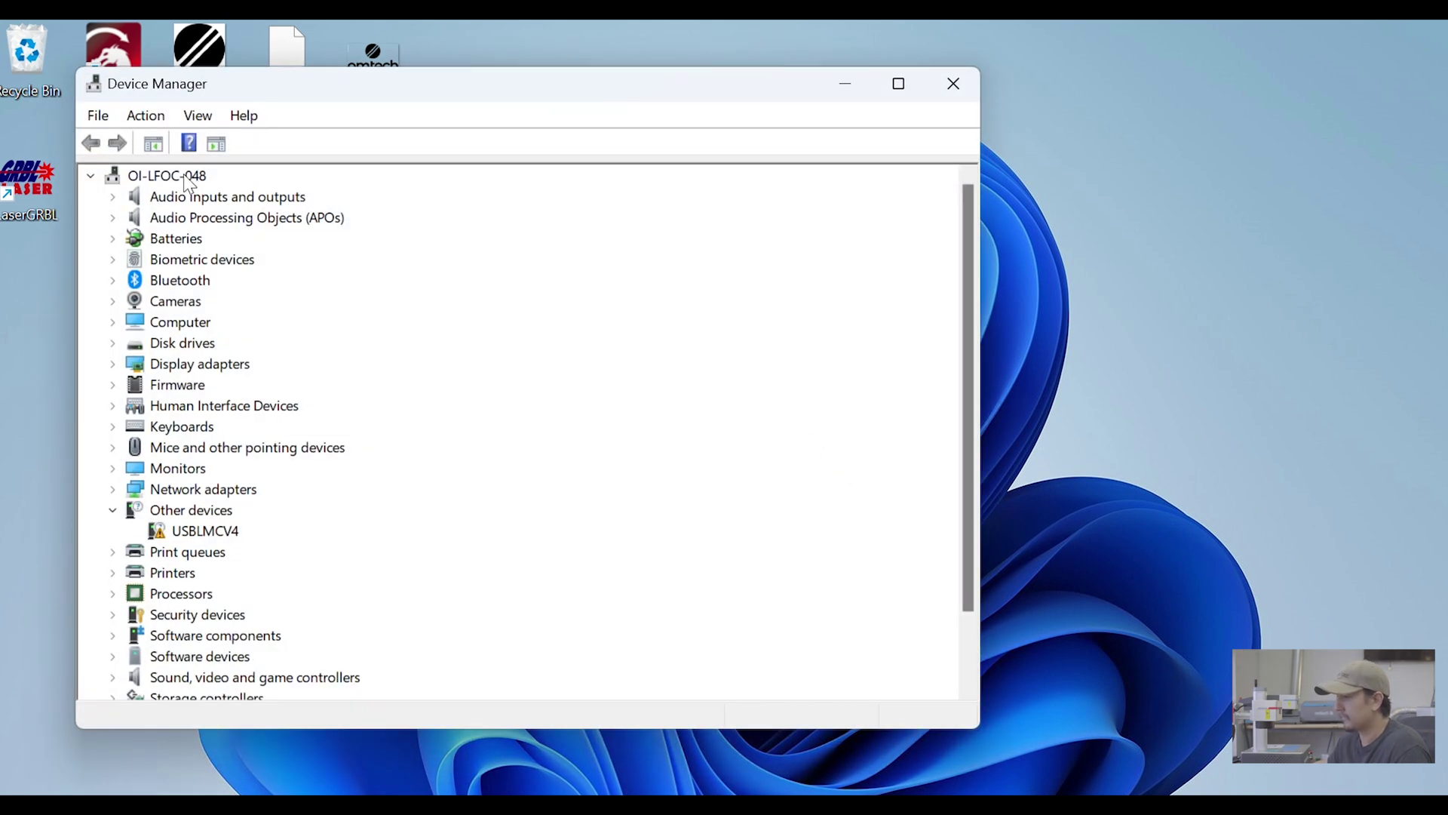
click(200, 532)
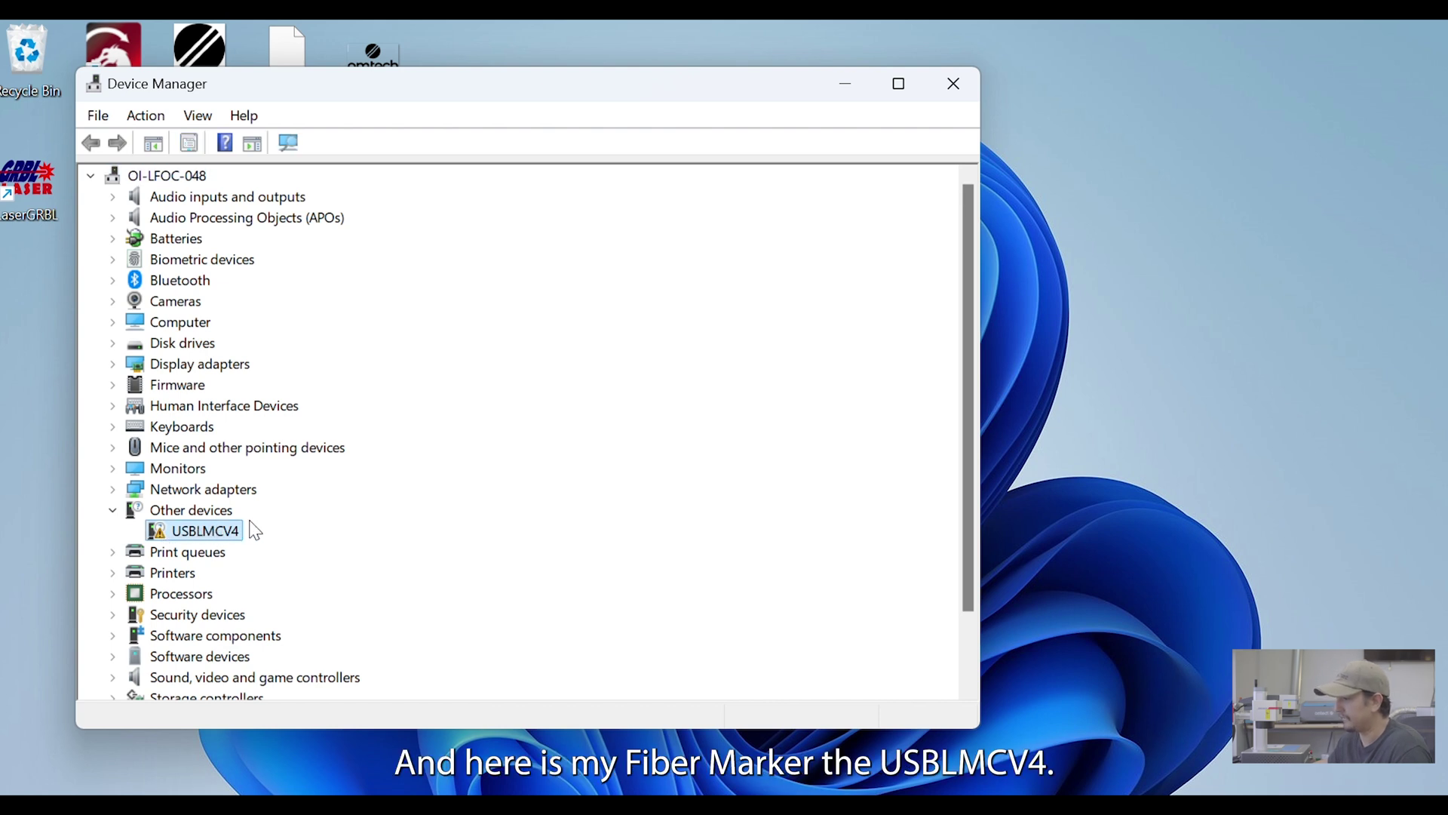
- Close Device Manager and open the 175-Focus-386mm folder on the desktop
click(953, 83)
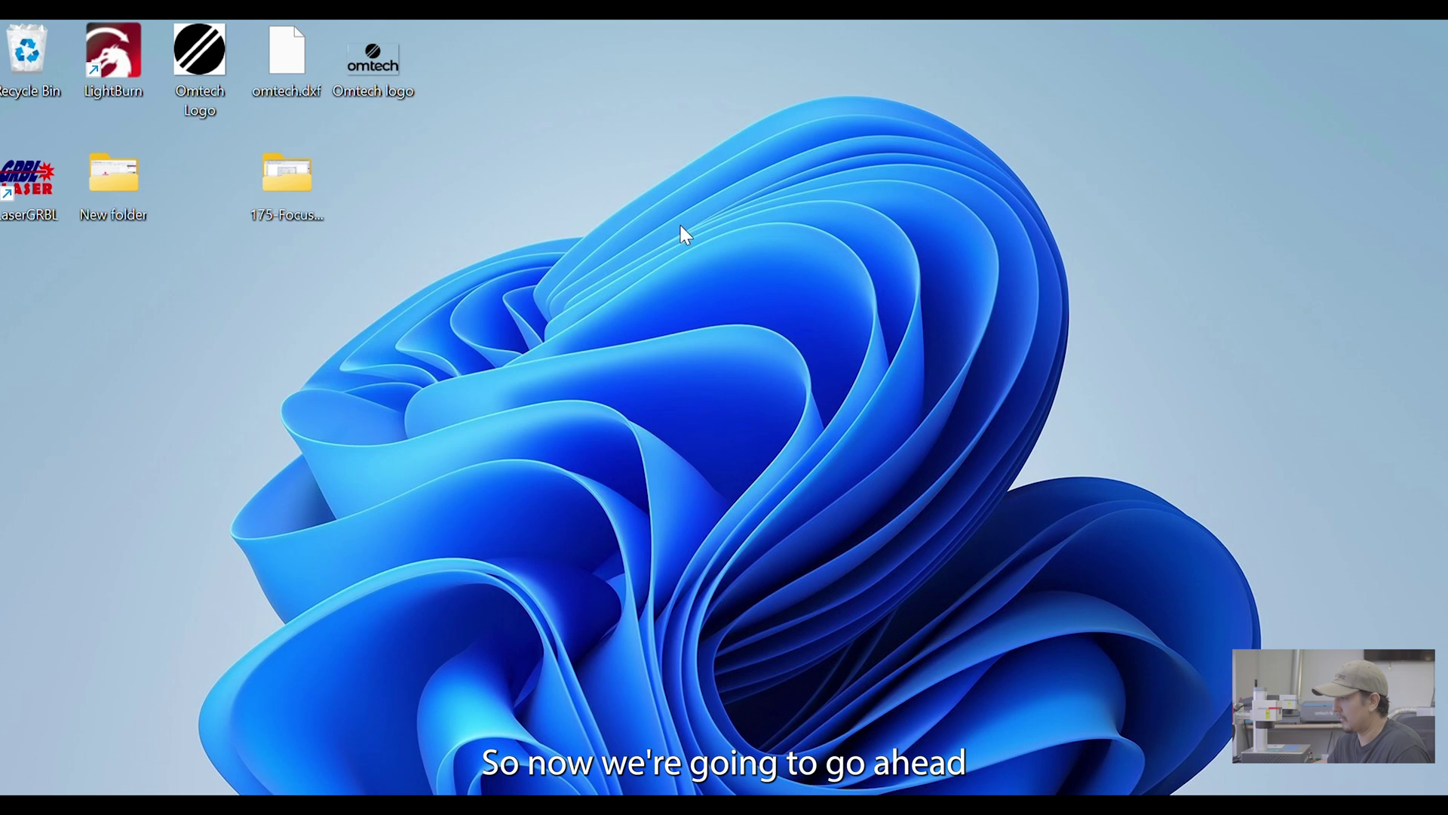
click(289, 181)
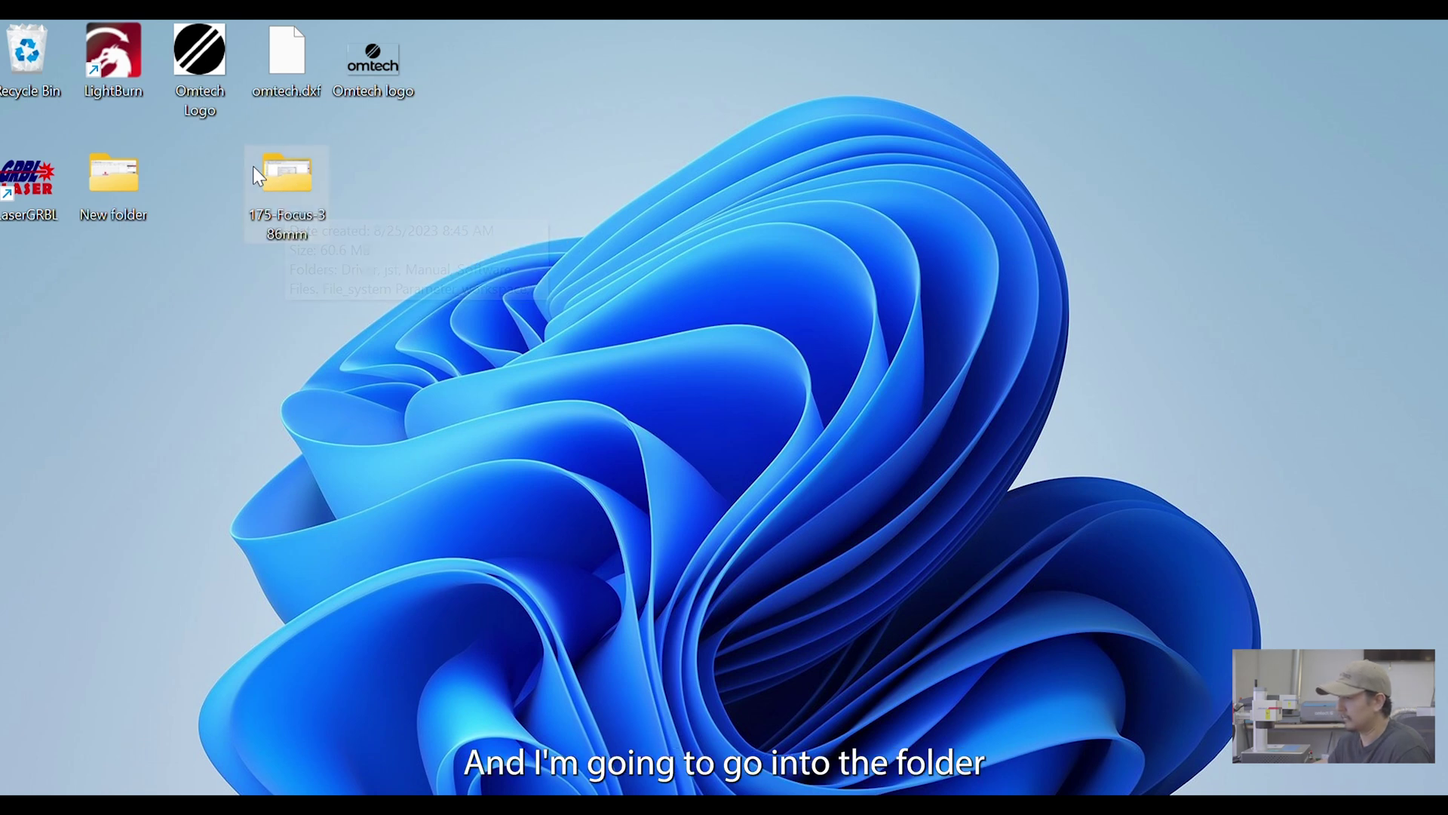
drag(218, 134, 359, 265)
click(359, 265)
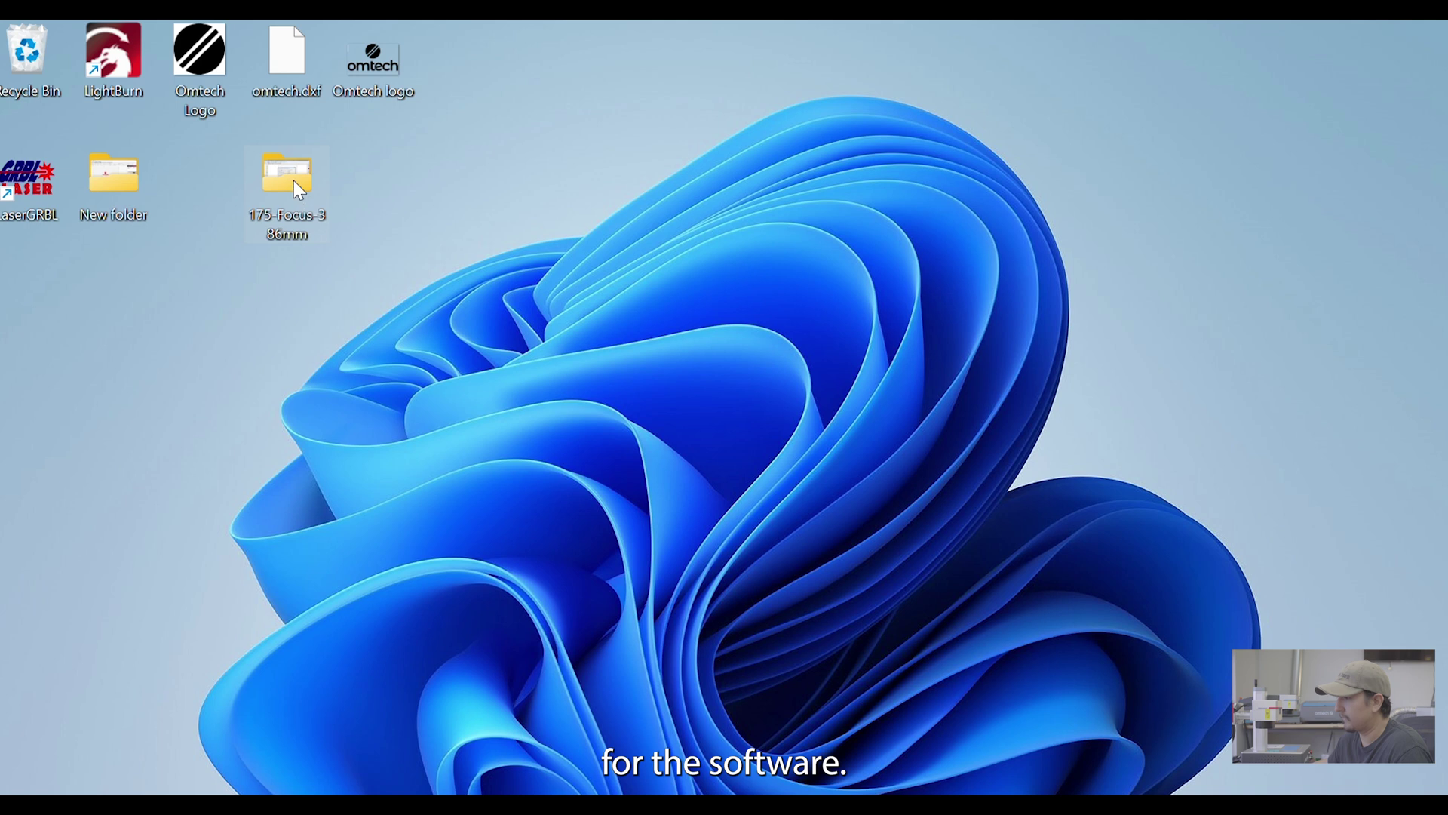
mouse_move(285, 179)
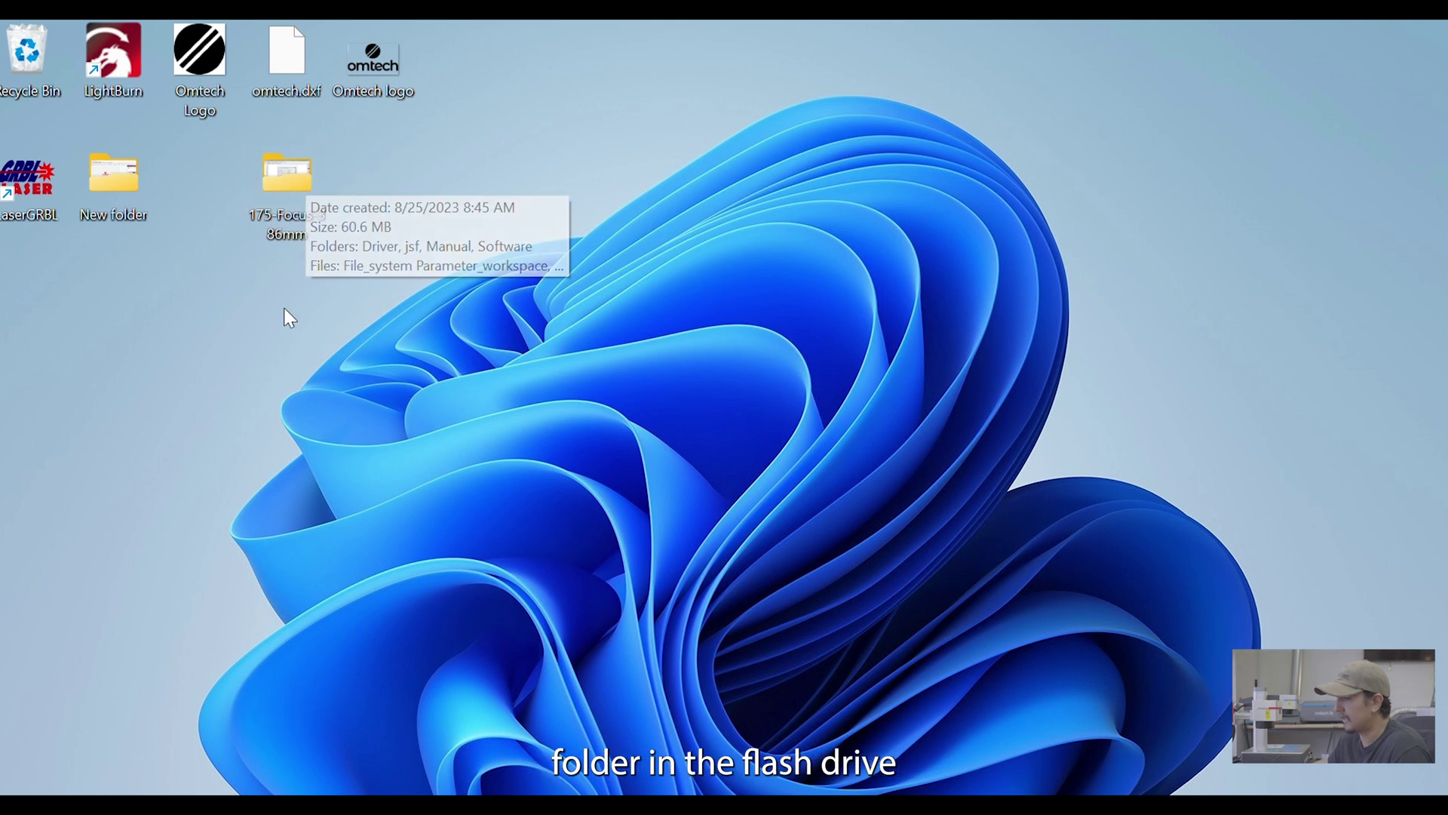
double_click(280, 183)
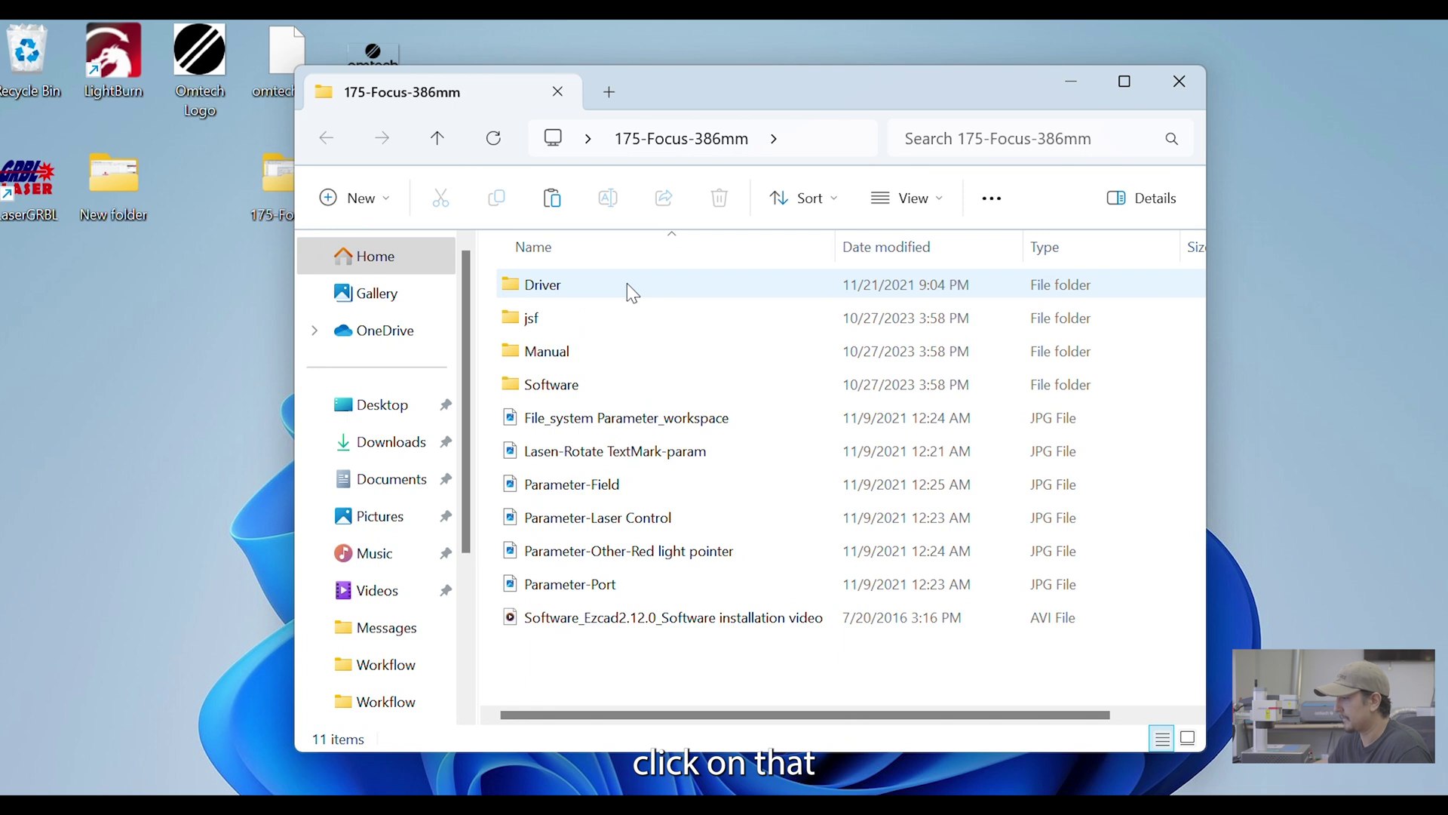
- Go into Driver > USB Driver-v4 > WIN7,10_64 and install the Lmcv4u setup file
double_click(627, 286)
double_click(647, 294)
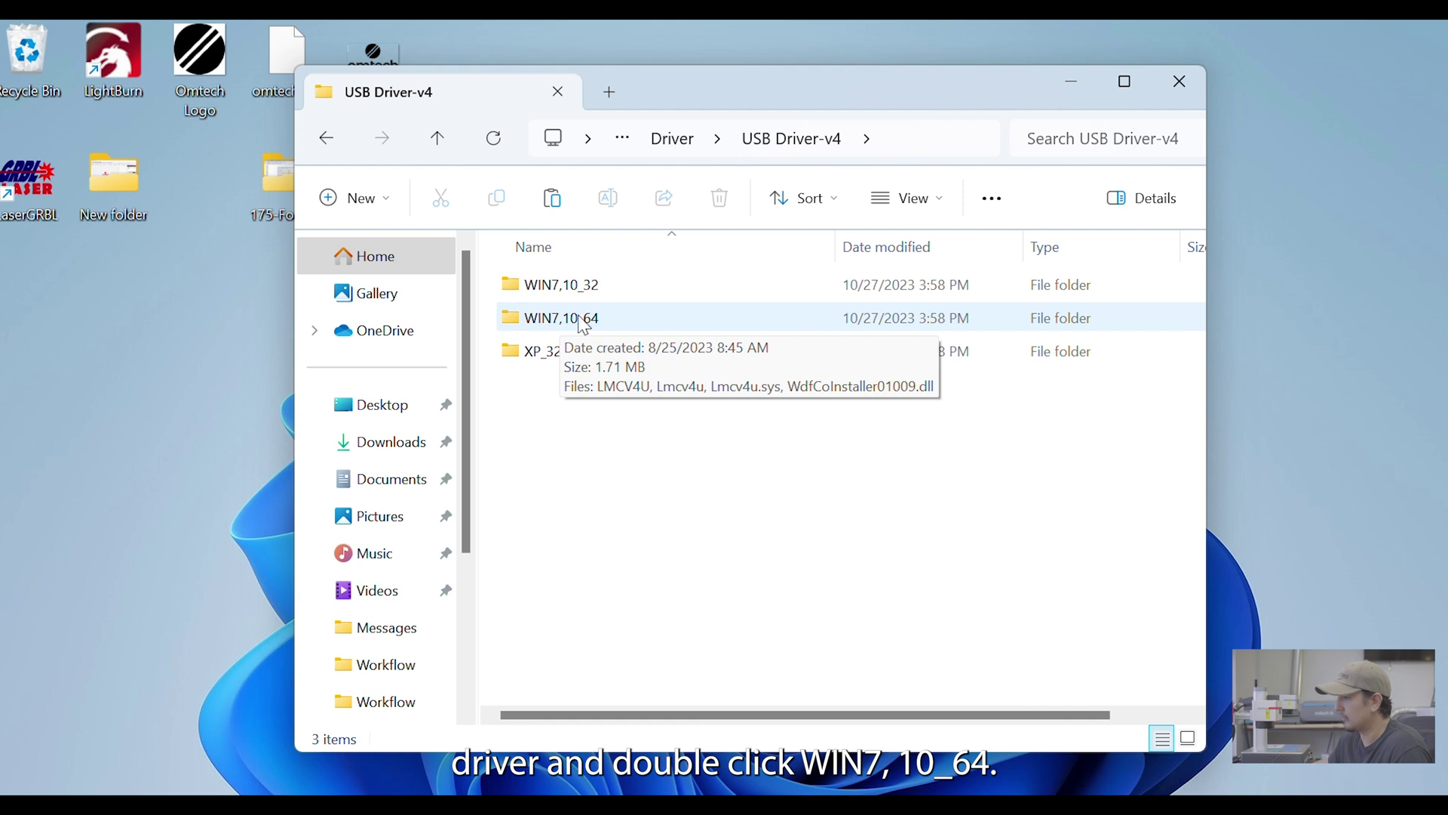
double_click(634, 317)
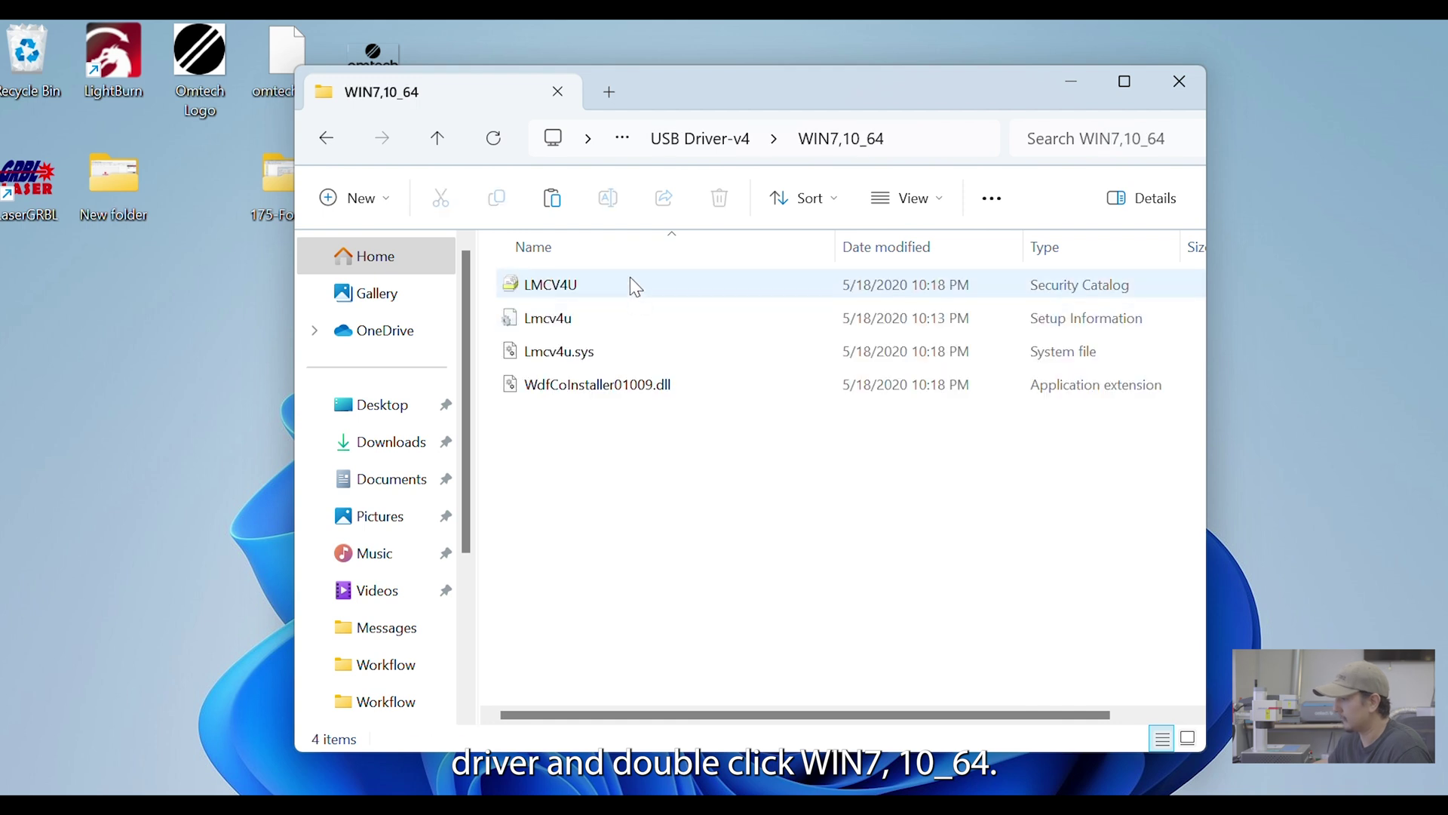
click(628, 307)
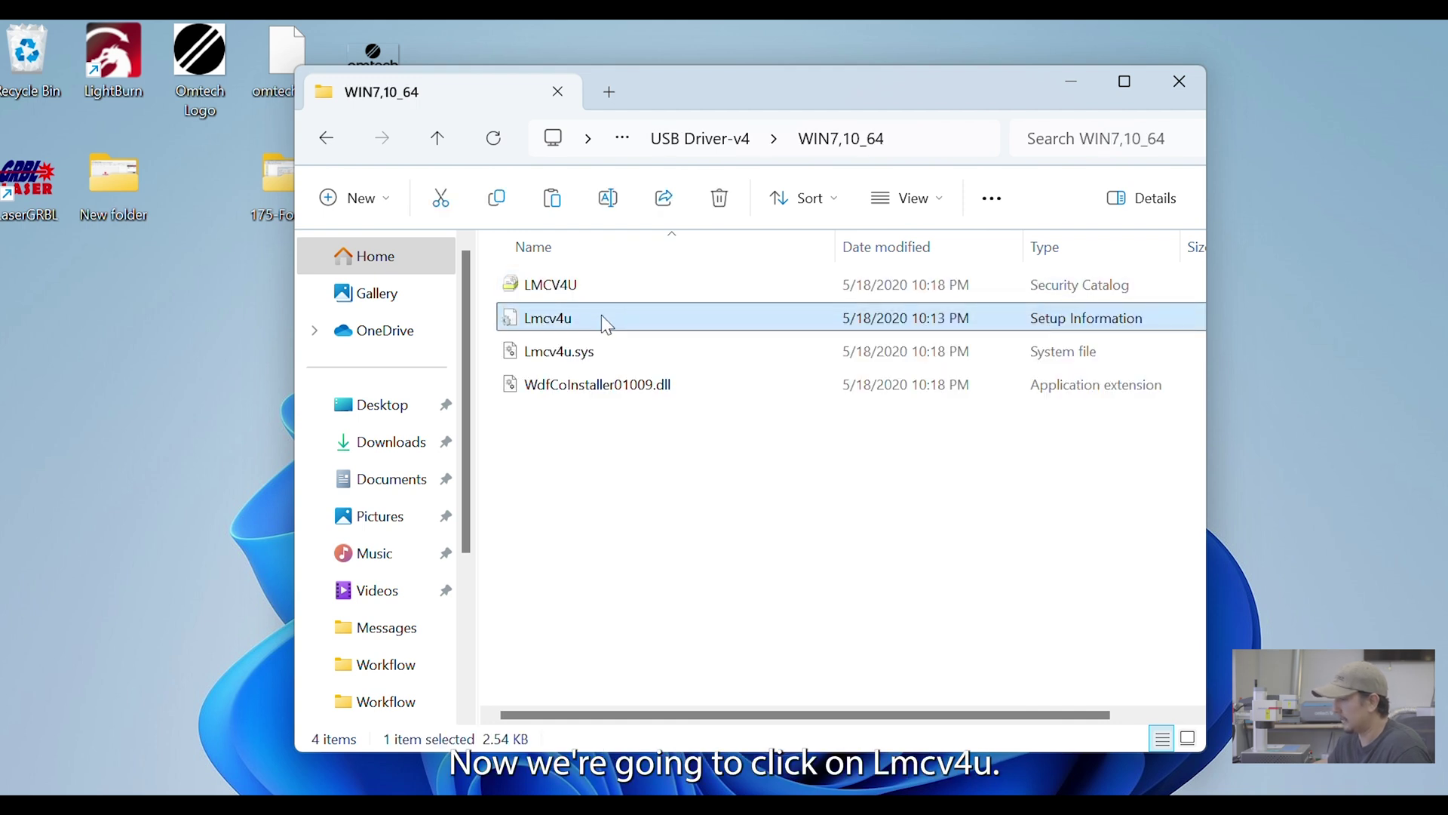
right_click(679, 319)
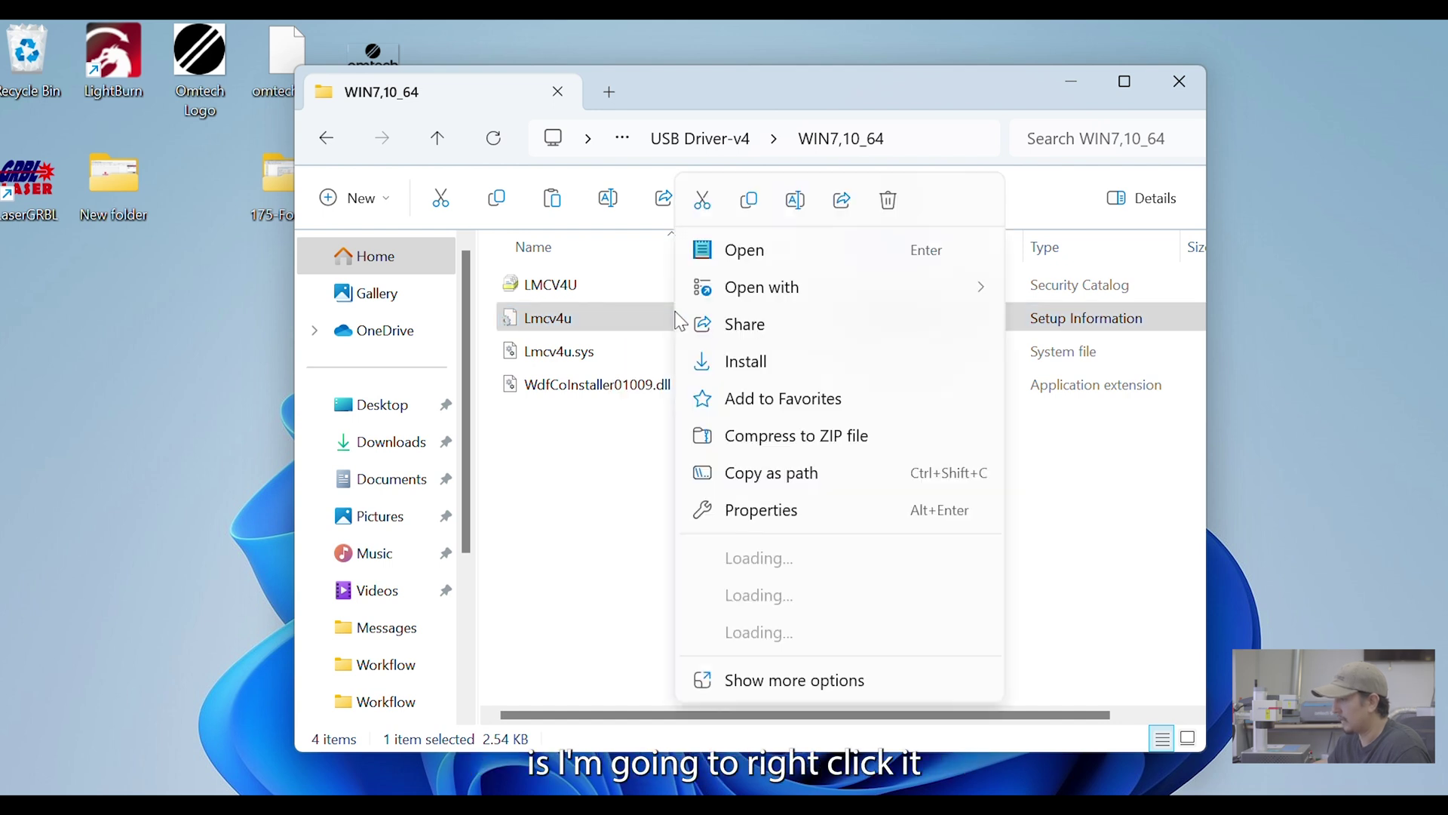
click(741, 363)
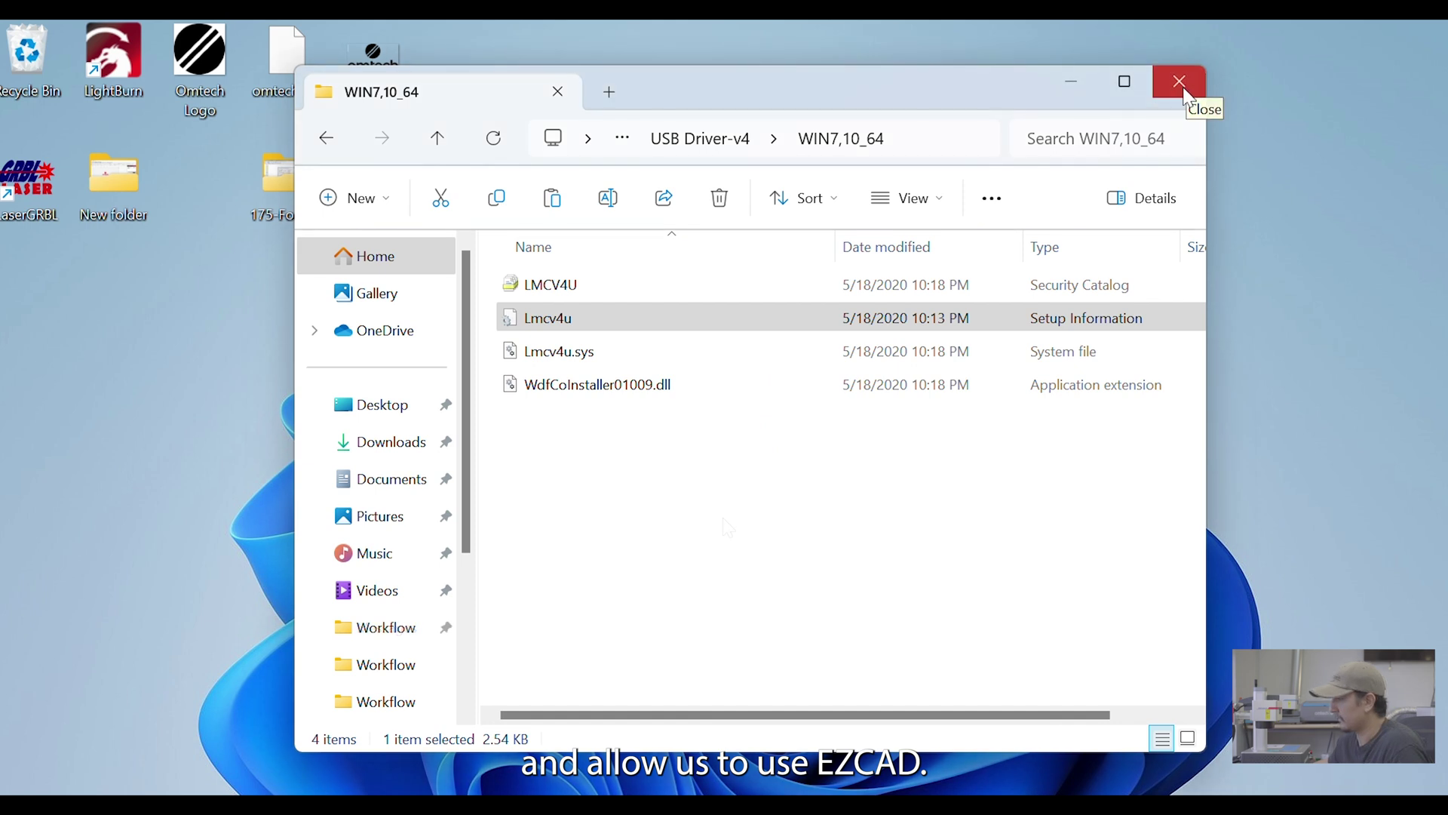
- Close the driver folder, relaunch Device Manager and dismiss the install-success and standard-user notices
click(1180, 83)
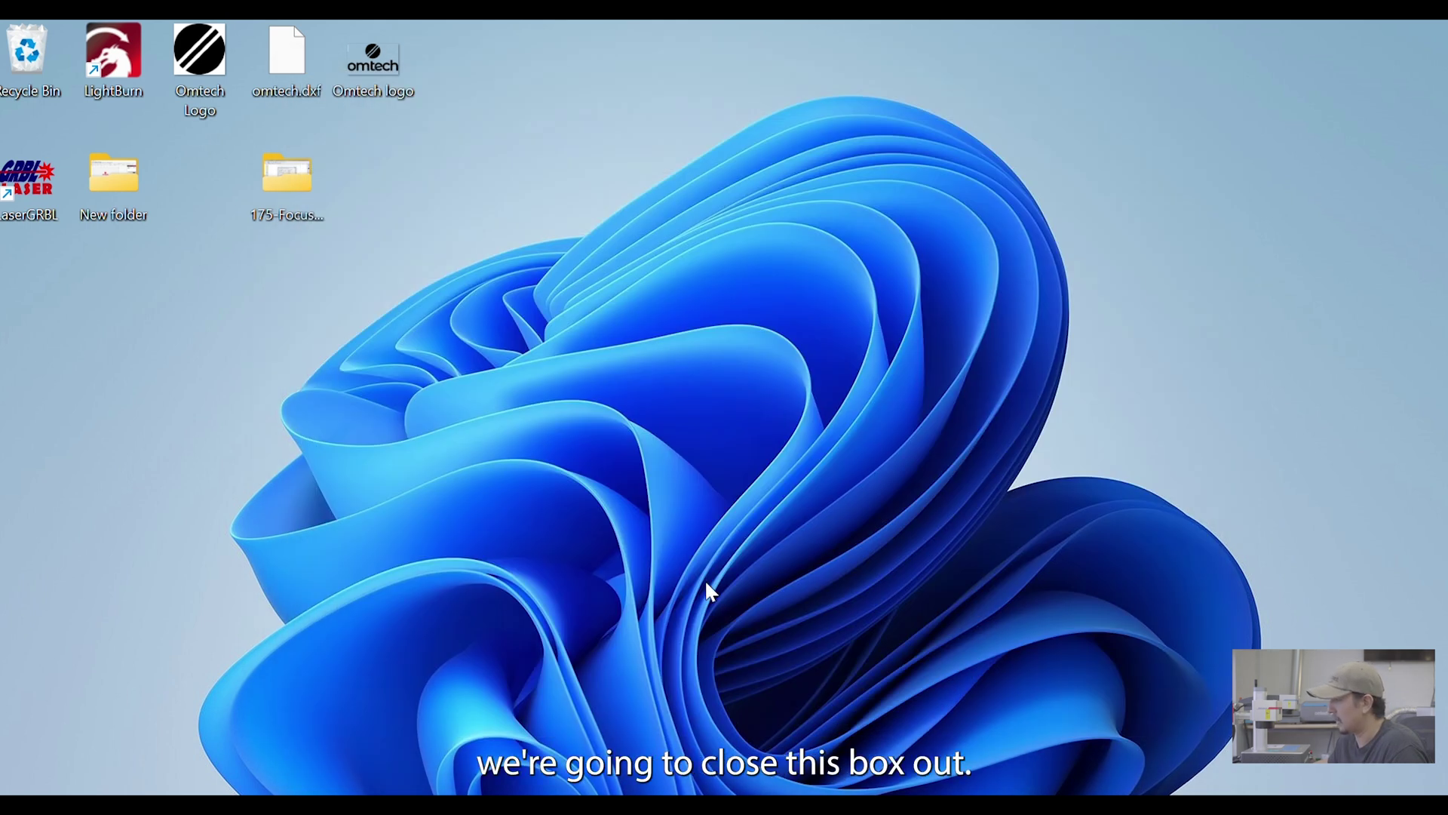
key(super+s)
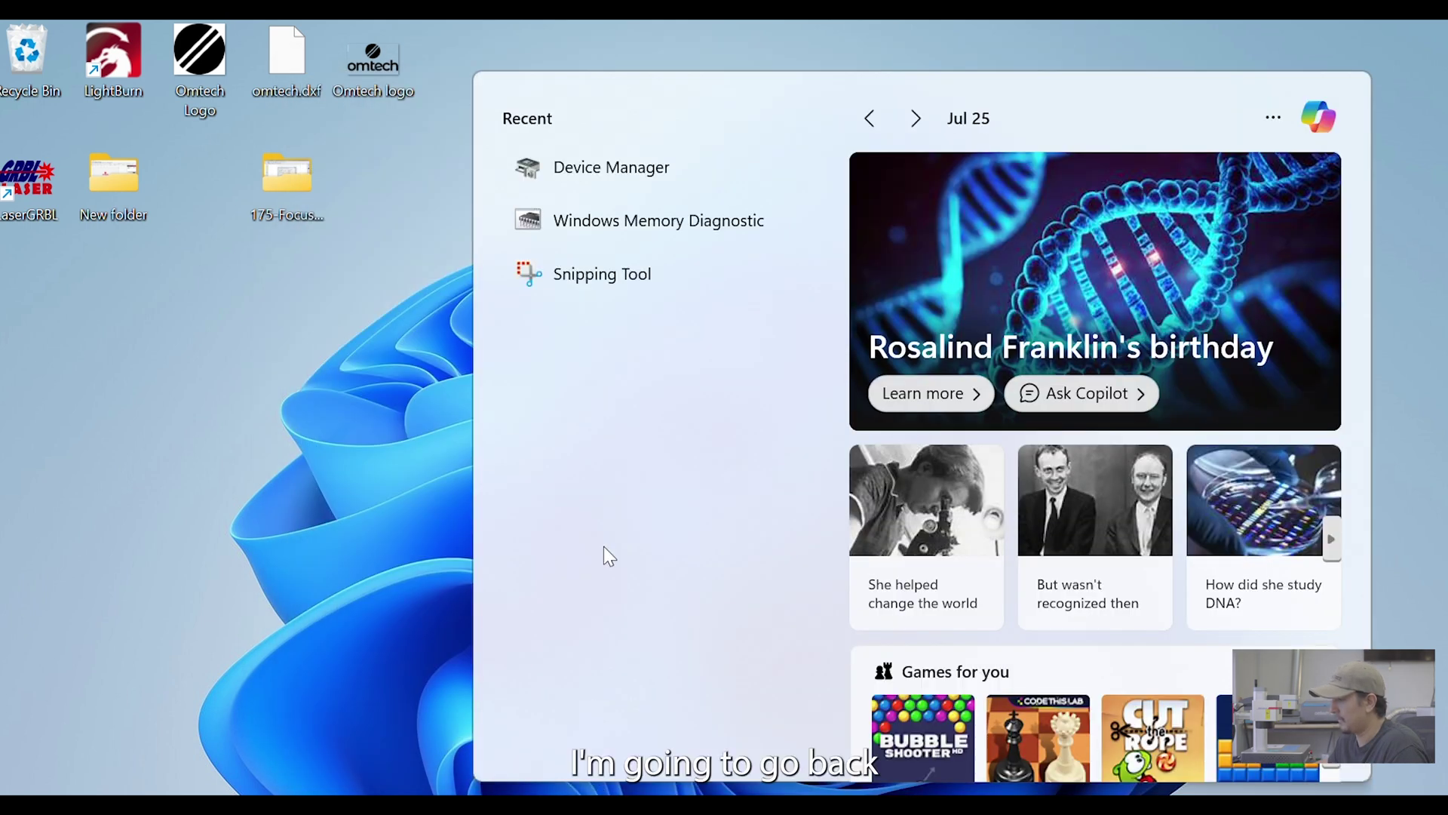
click(688, 161)
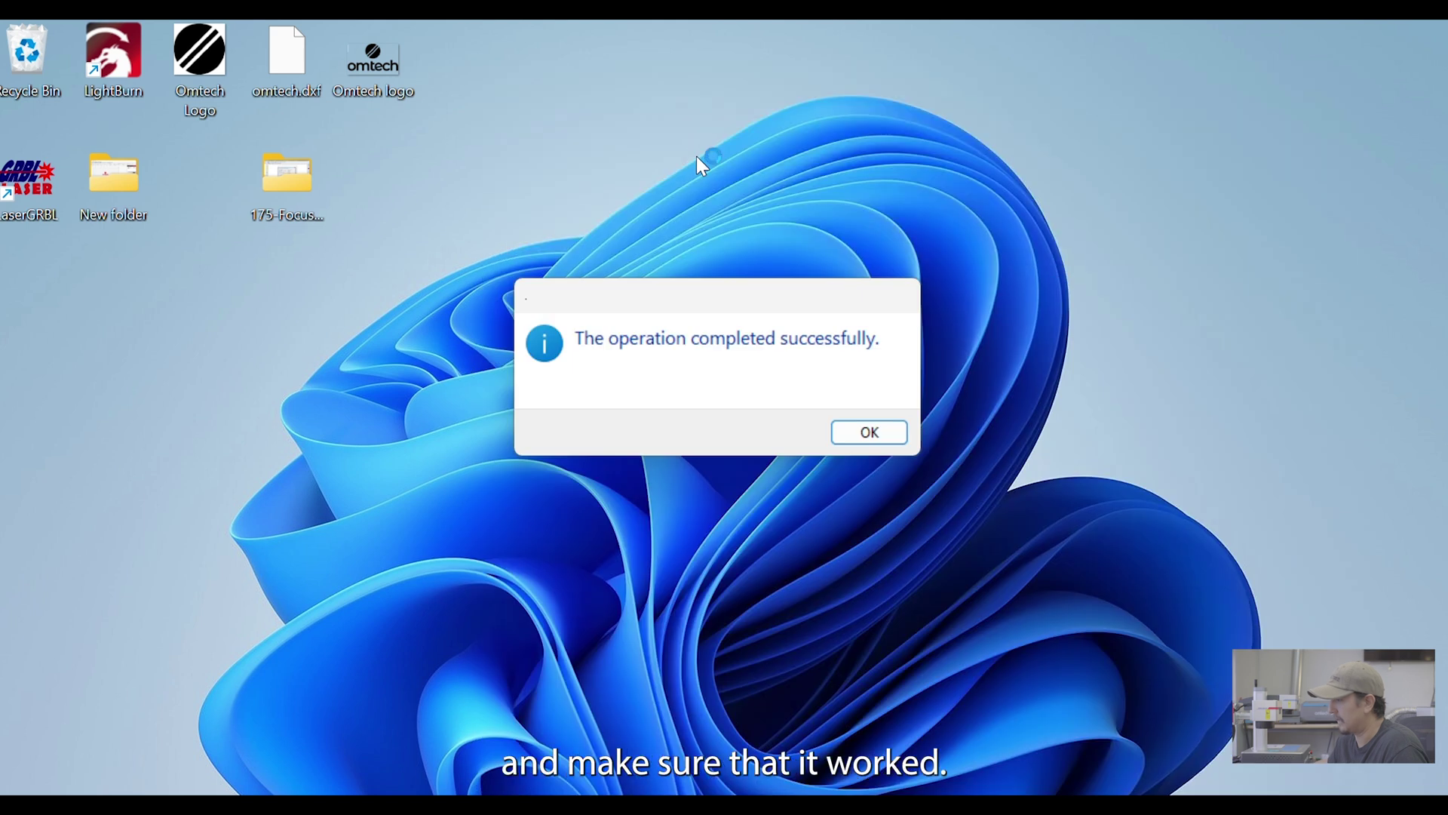
click(867, 431)
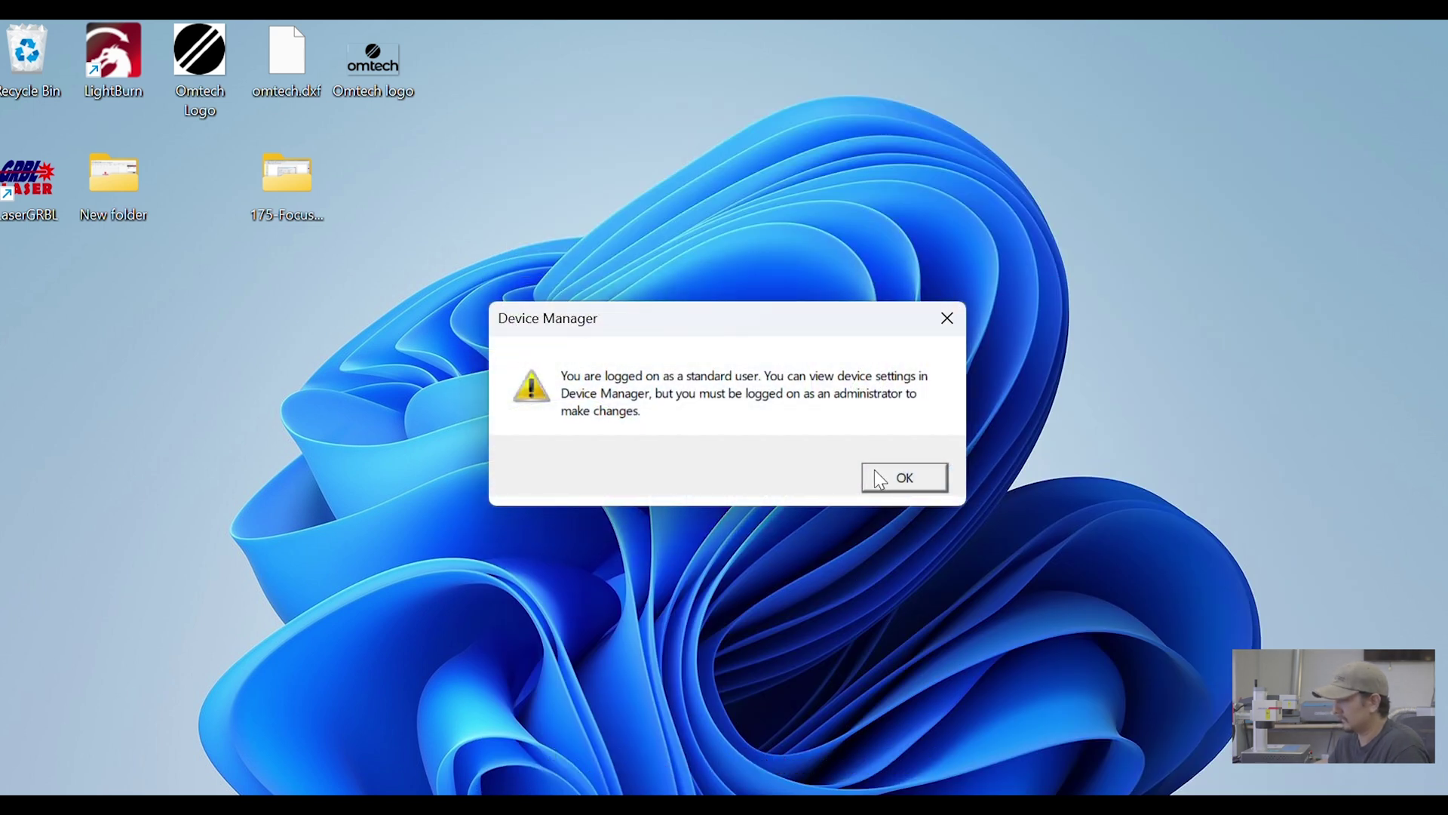
click(880, 479)
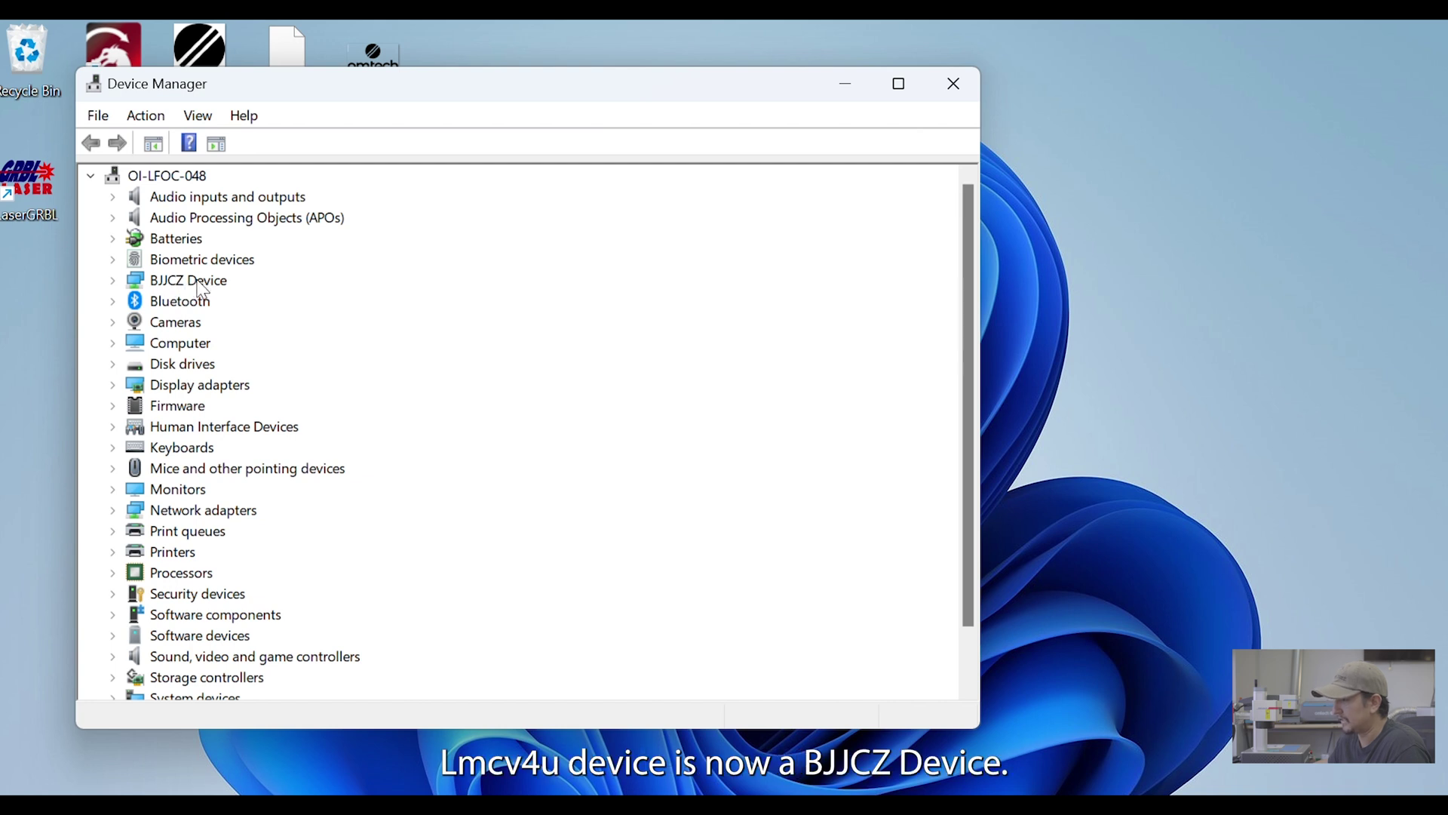
- Under BJJCZ Device, confirm Laser Mark Control Board V4 [USB] is working, then close Device Manager
double_click(199, 282)
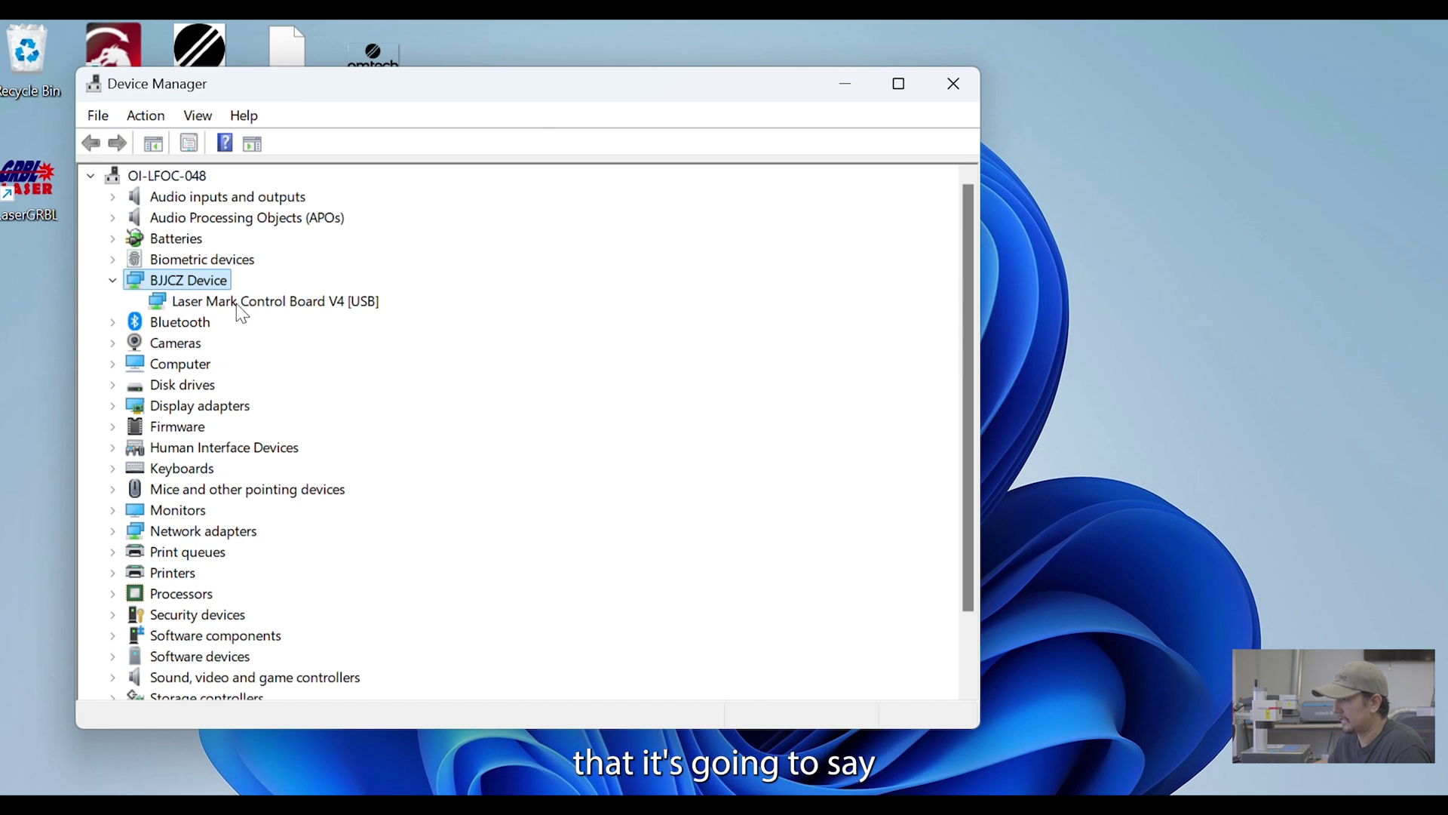
double_click(288, 307)
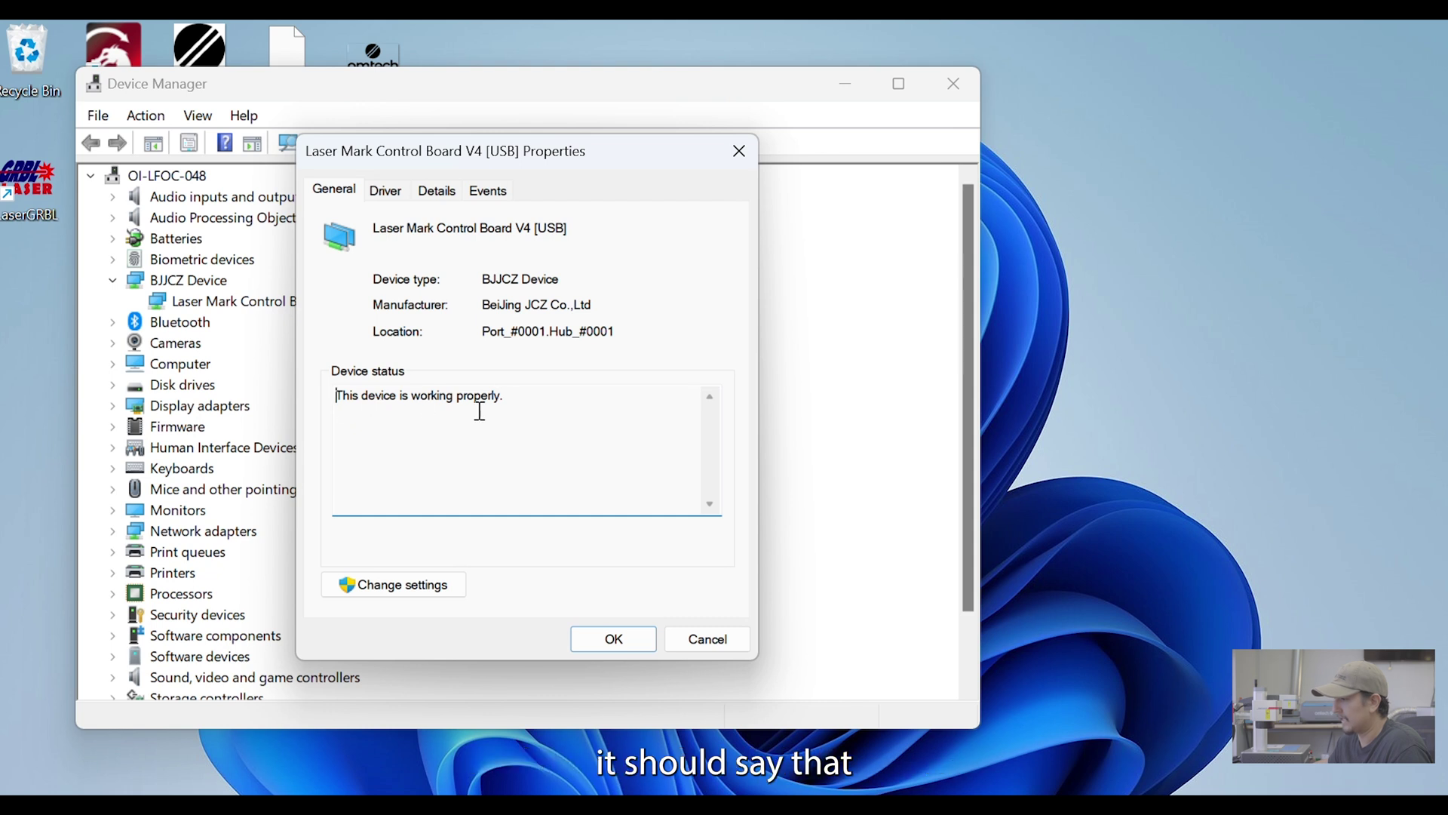
click(631, 632)
click(953, 84)
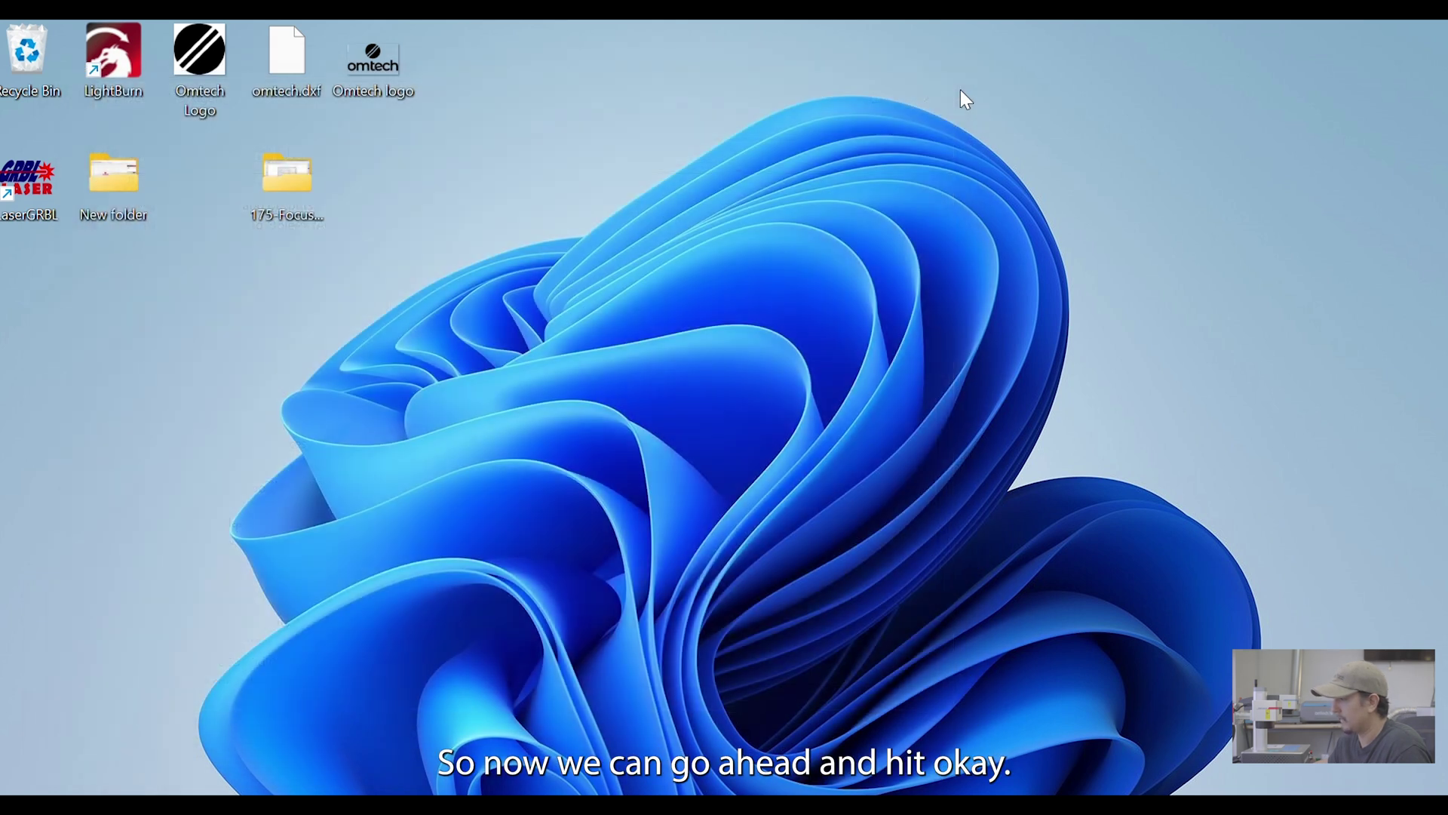
- Open 175-Focus-386mm > Software and launch EzCad2 from the list
double_click(290, 187)
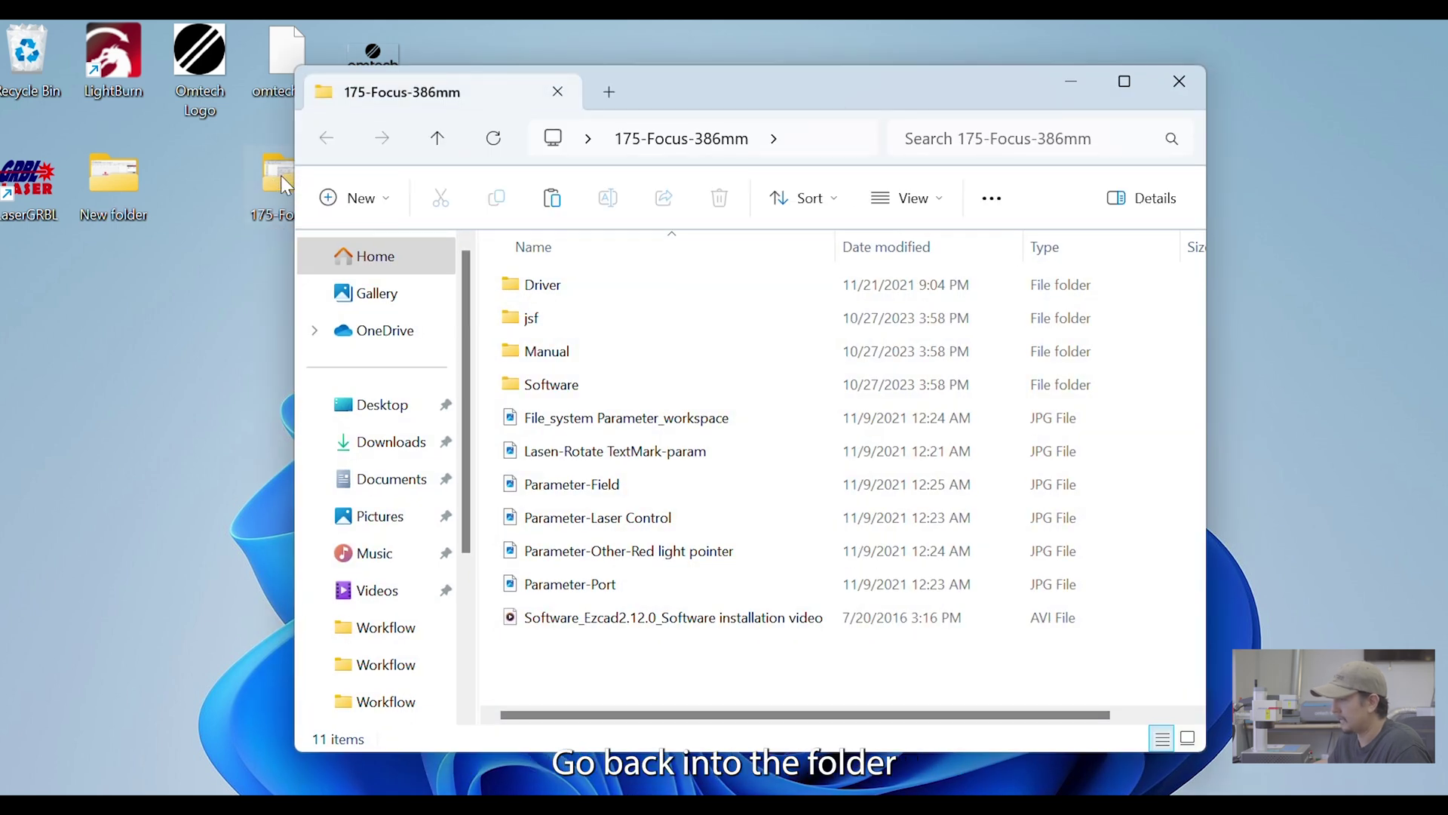
double_click(624, 384)
scroll(653, 381, down, 3)
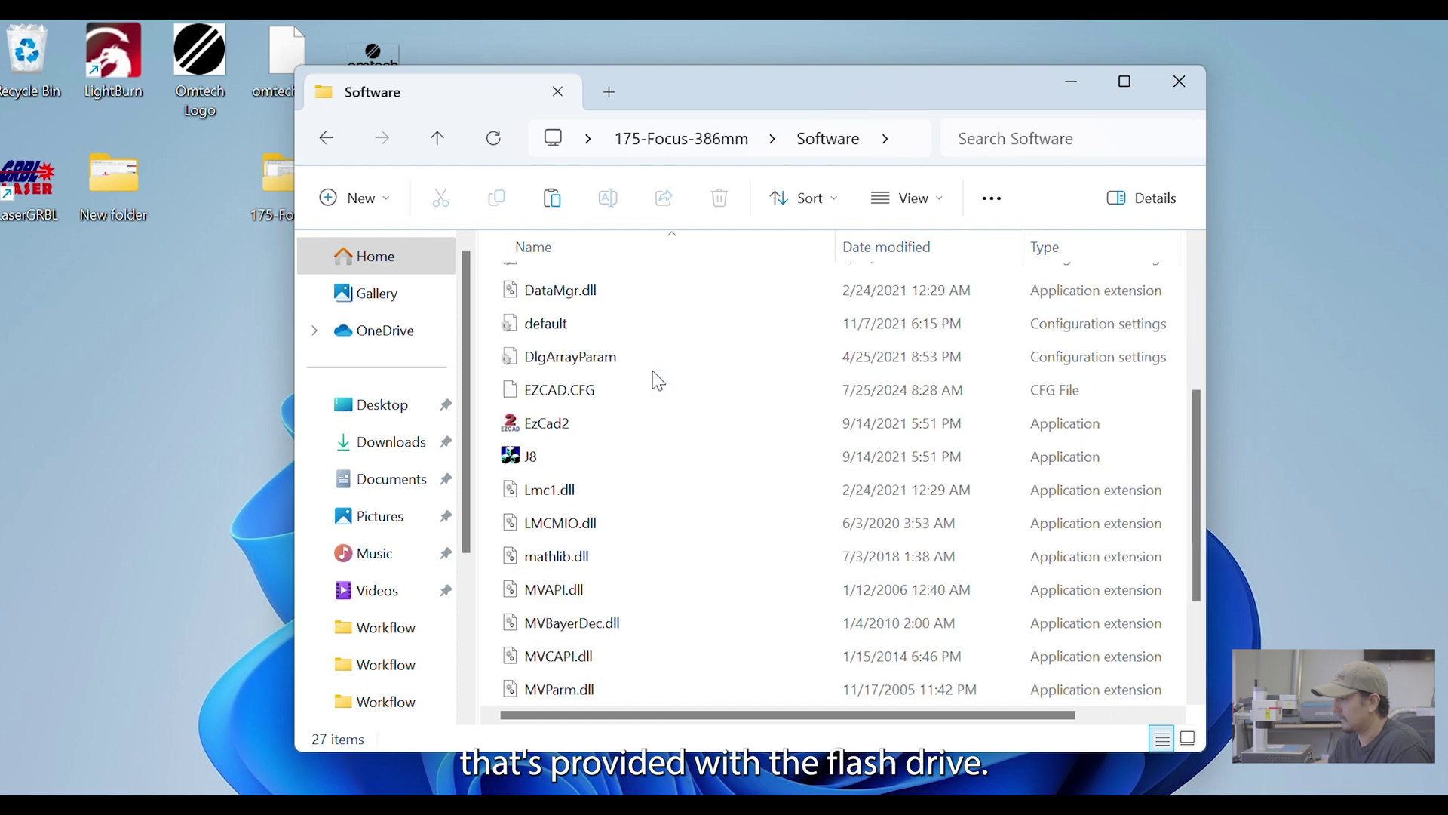
double_click(625, 422)
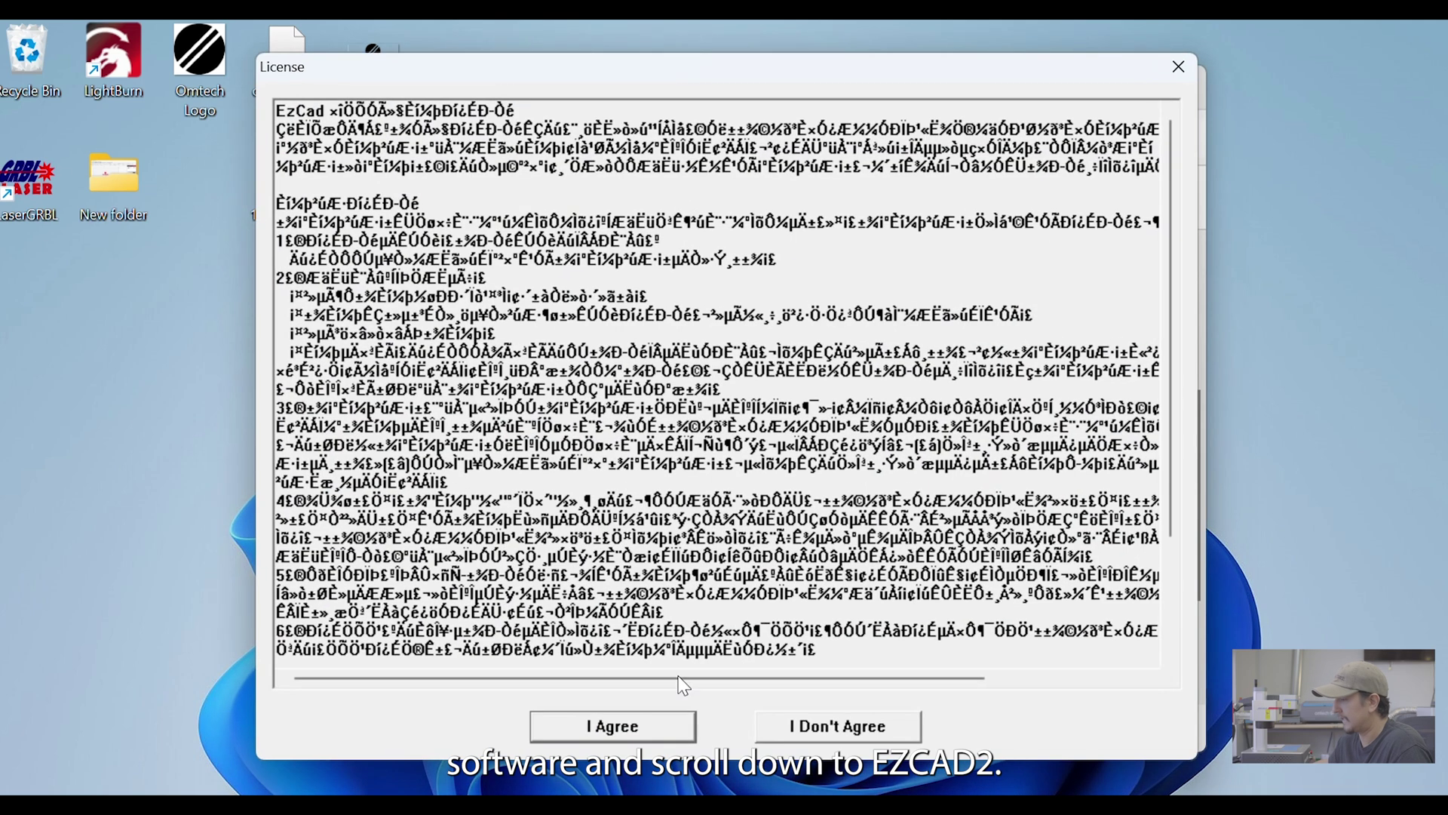
- Accept the EzCad2 licence agreement with I Agree
click(661, 726)
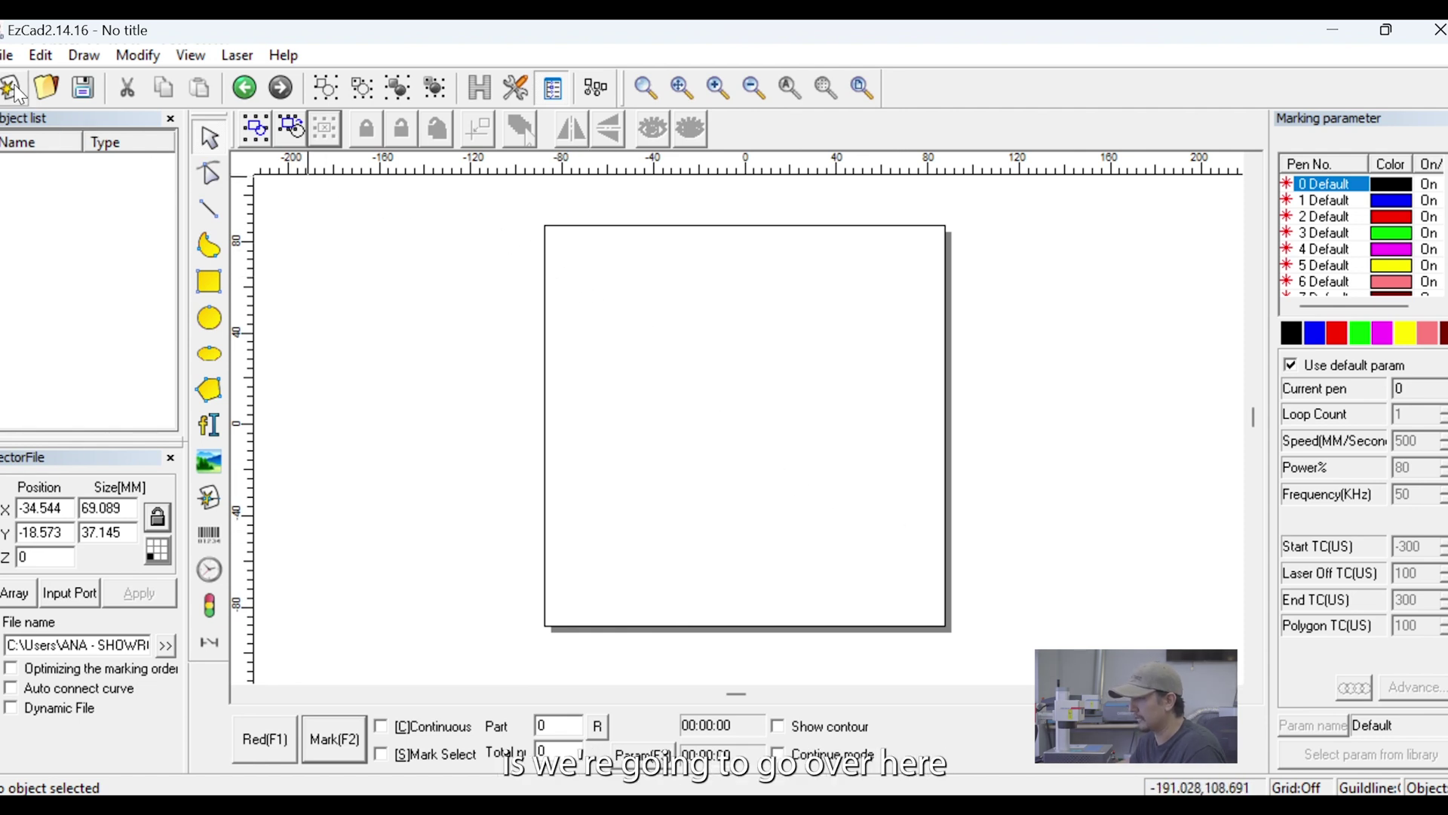
- Import omtech.dxf from the Desktop through File > Import Vector File
click(7, 56)
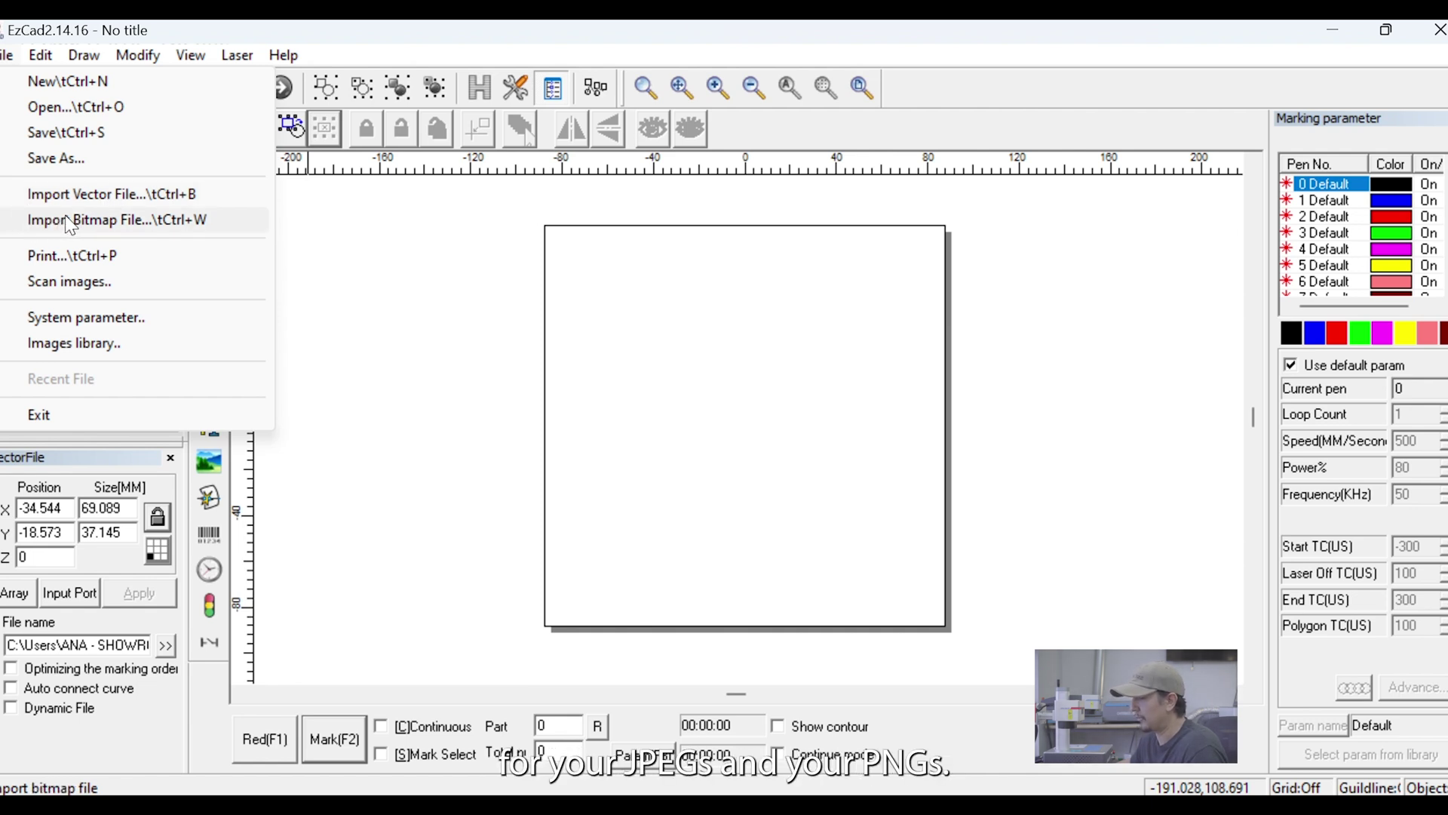
click(104, 198)
scroll(818, 257, down, 3)
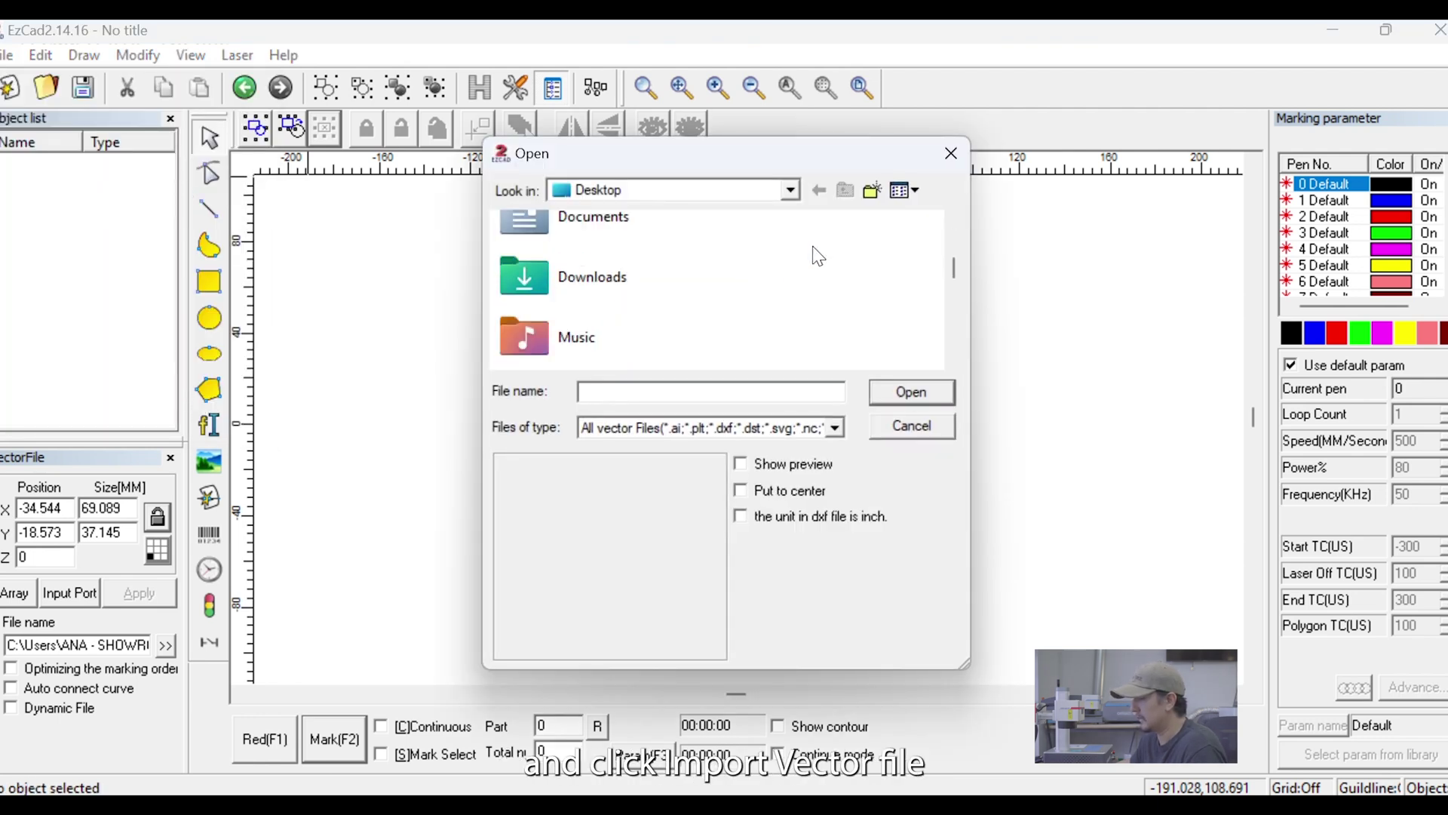
scroll(818, 257, down, 5)
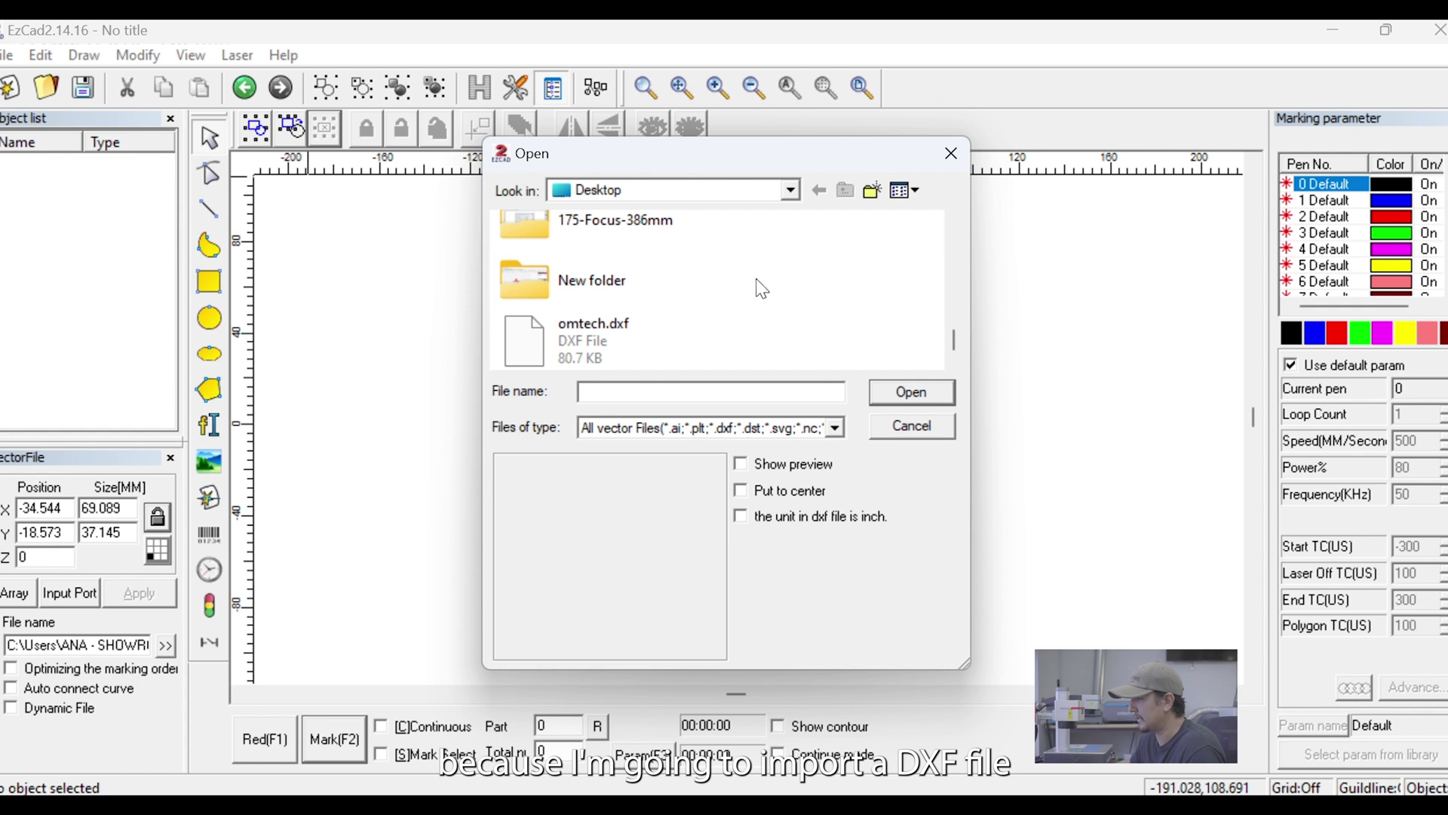
click(633, 338)
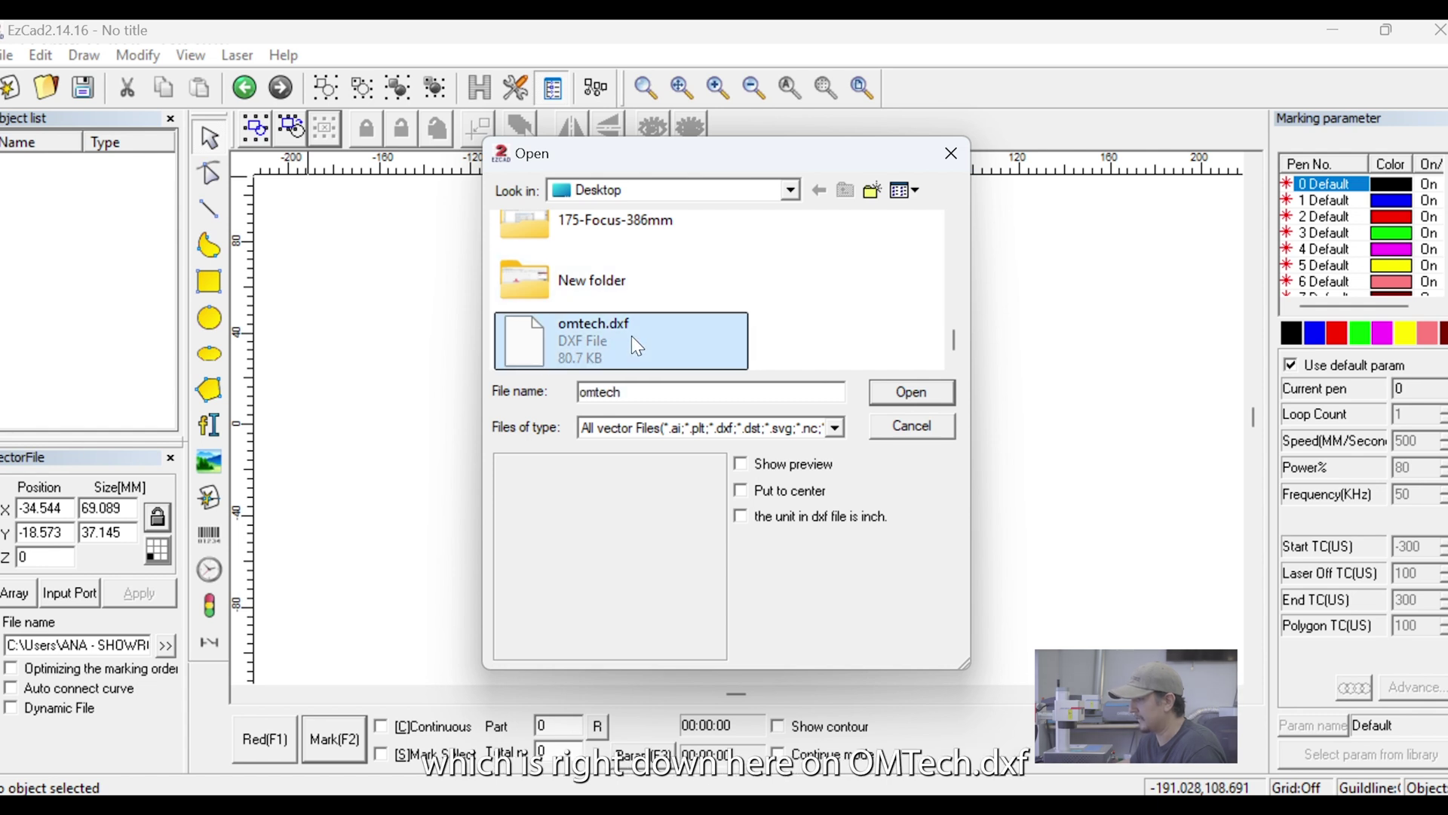
click(891, 398)
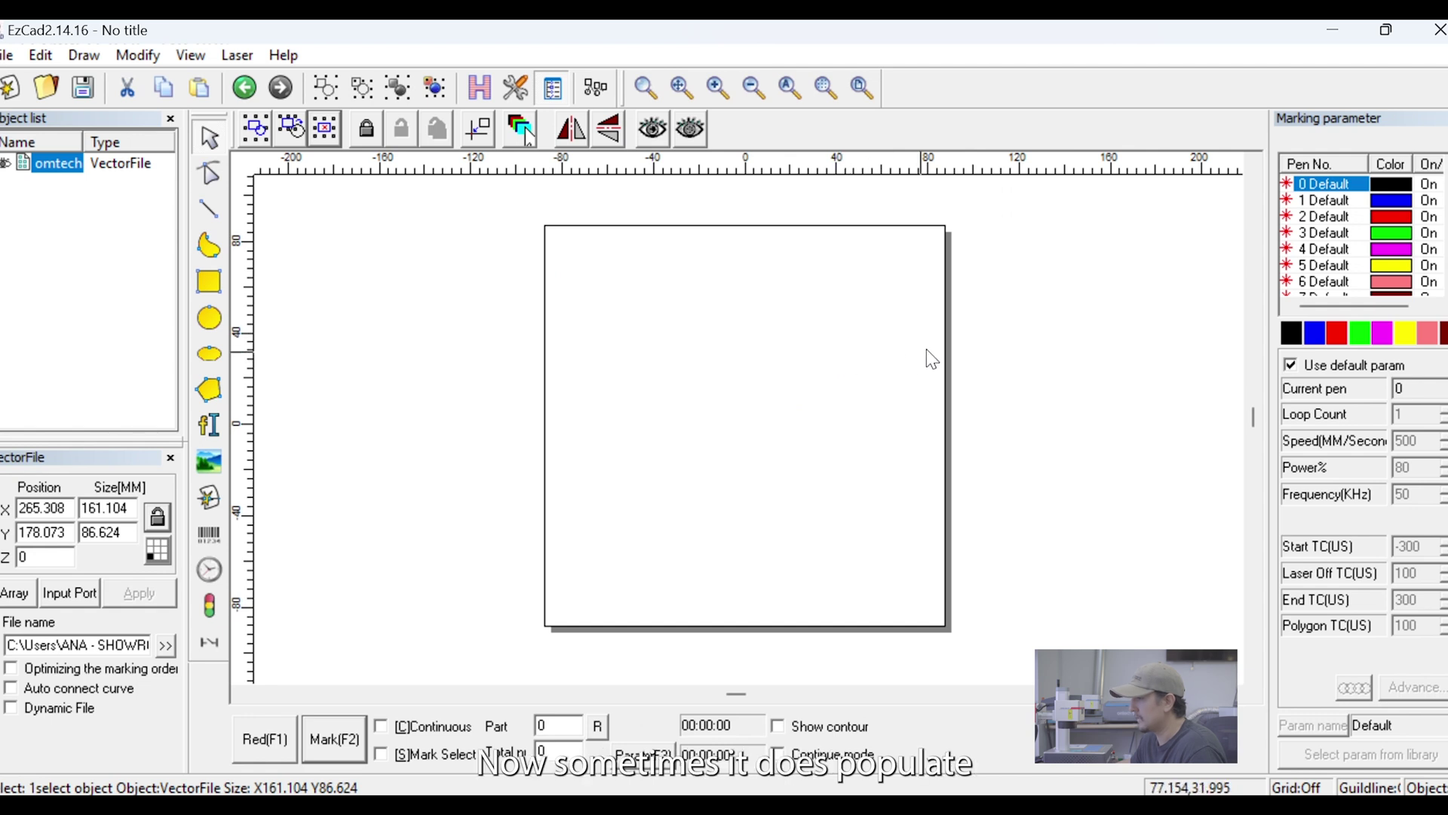
- Move the omtech logo into the work area, scale it to 76.676 × 41.225 mm and centre it
scroll(875, 296, down, 4)
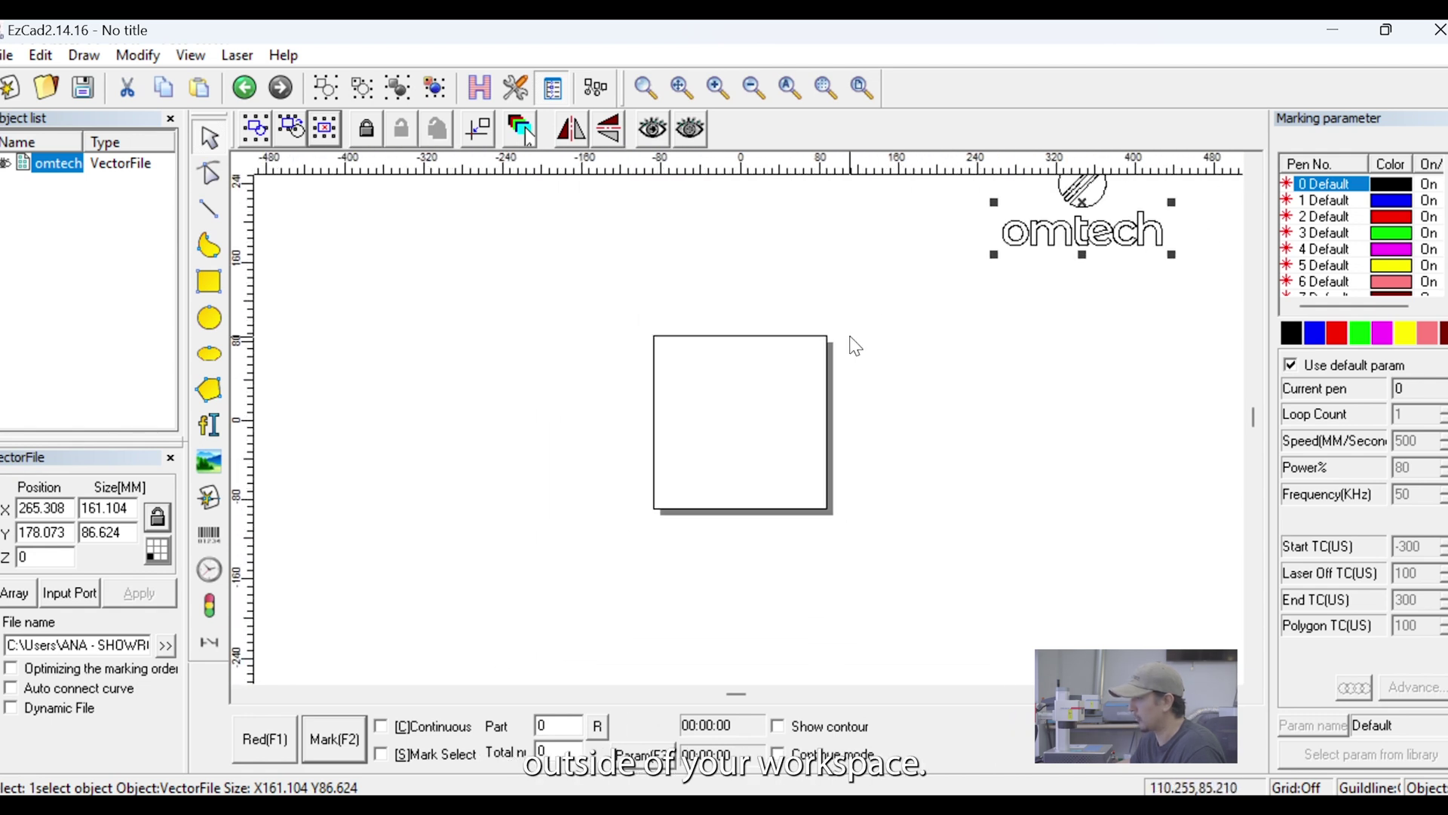
scroll(890, 344, down, 1)
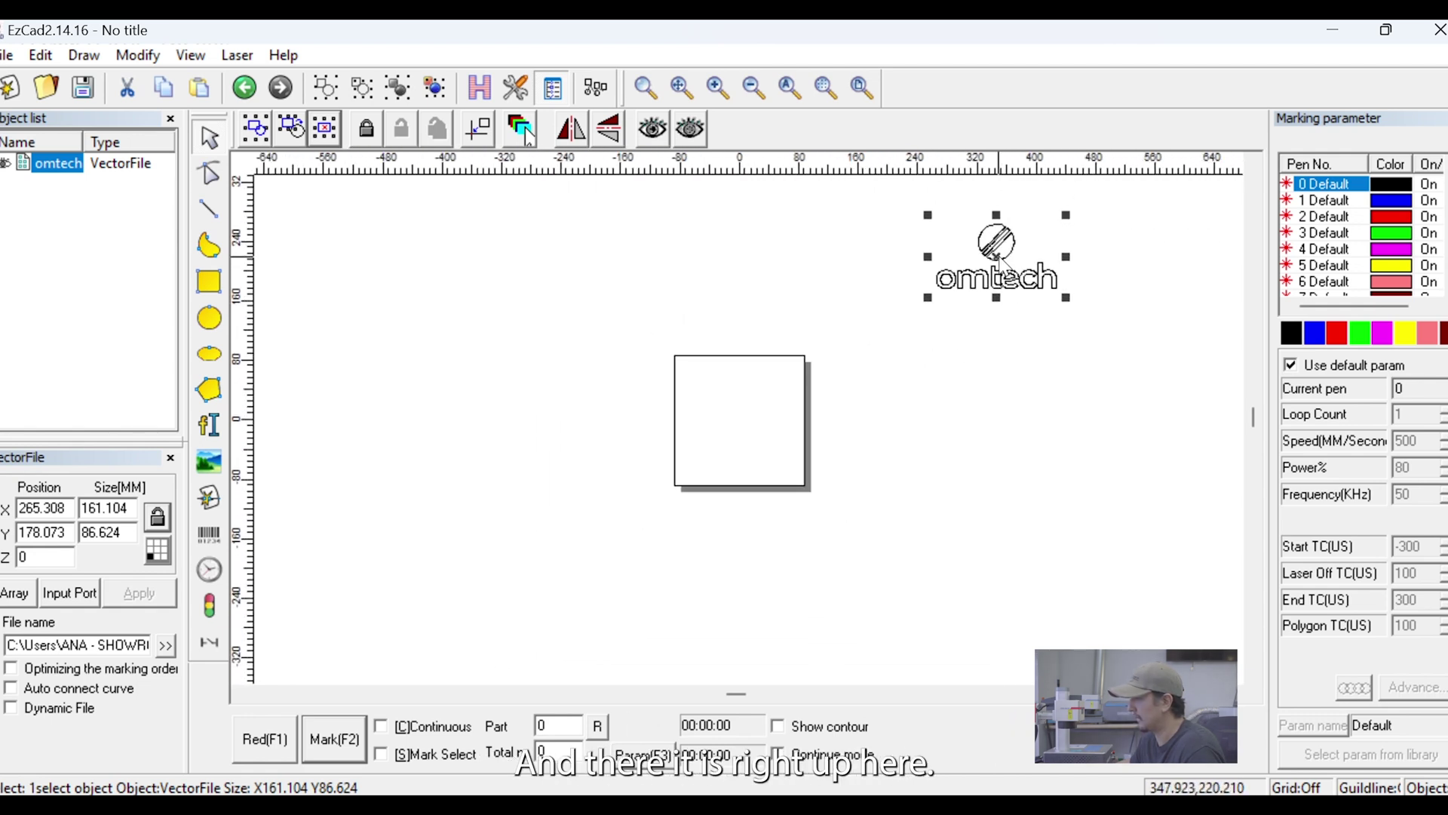
drag(1005, 270, 740, 406)
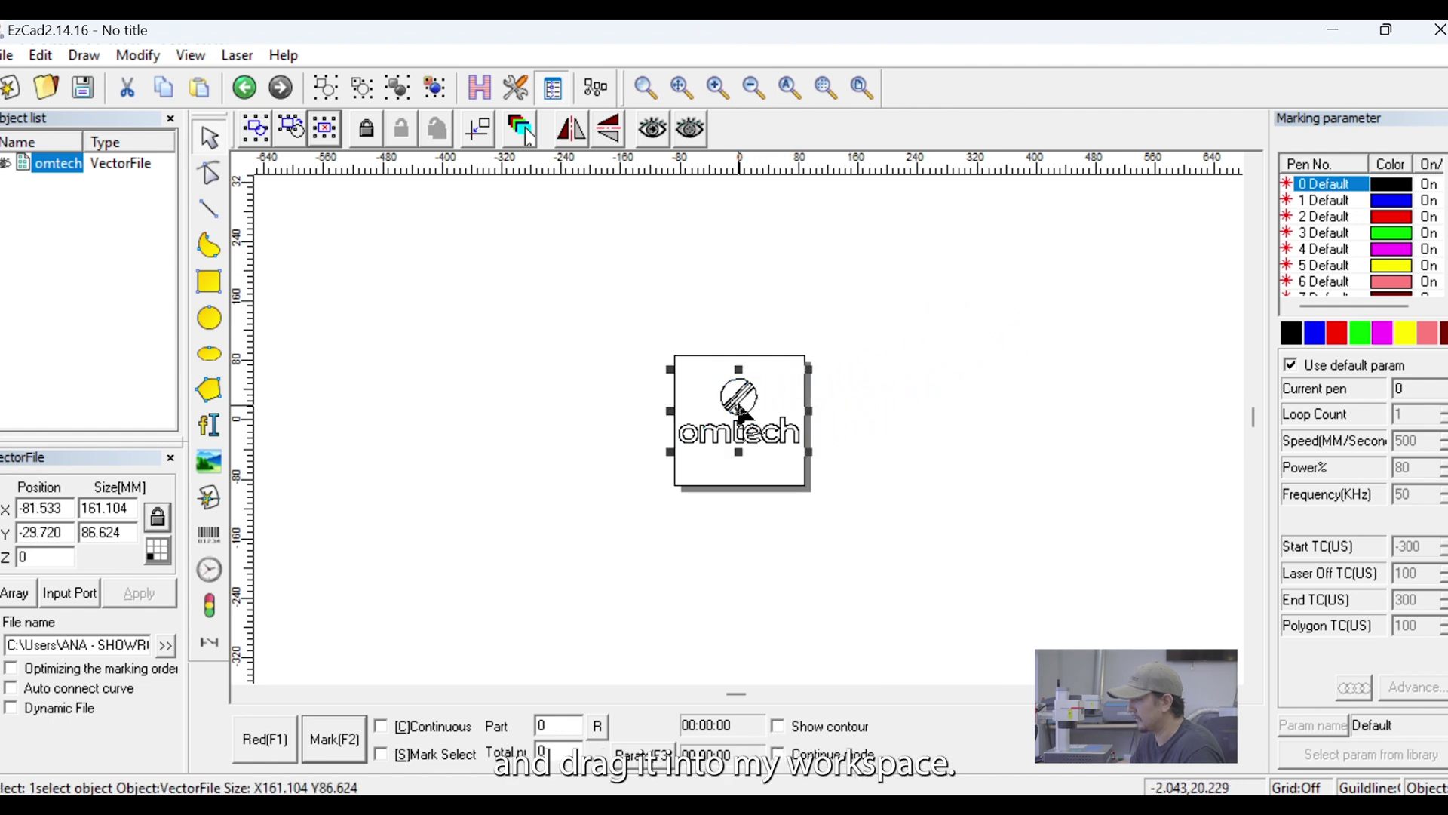
drag(670, 370, 733, 404)
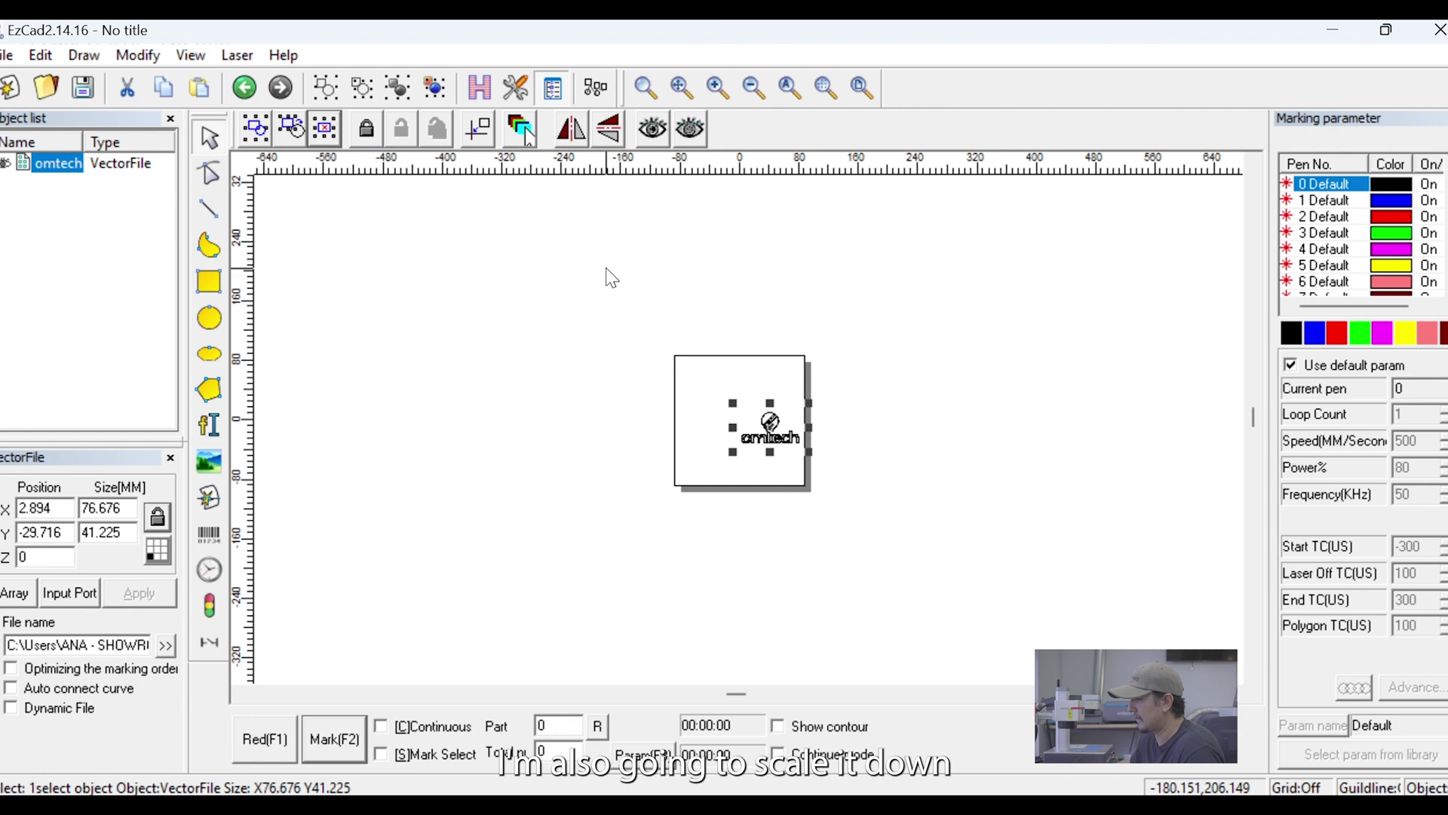
click(479, 128)
scroll(777, 455, up, 1)
scroll(777, 455, up, 4)
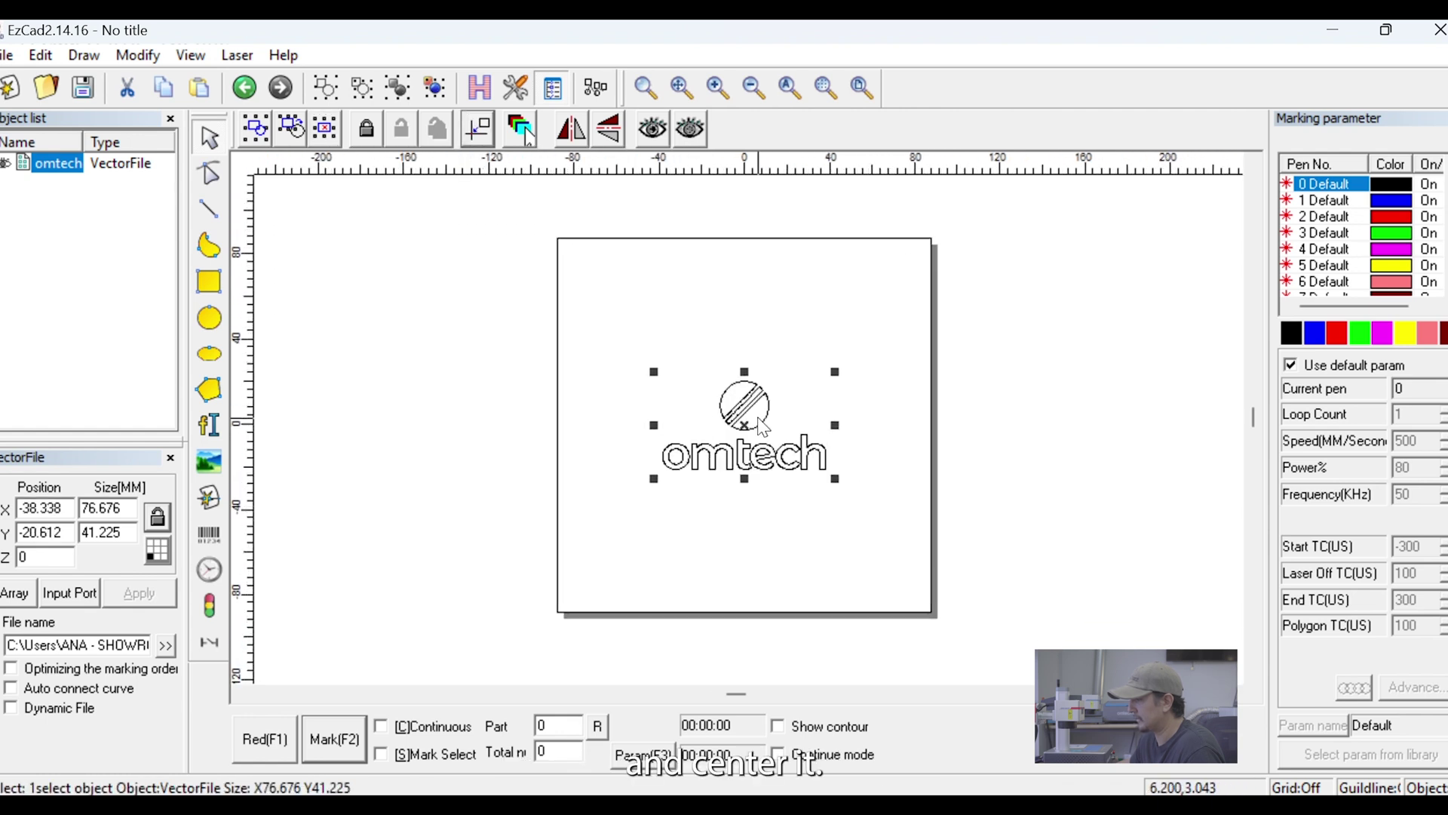
scroll(925, 425, up, 1)
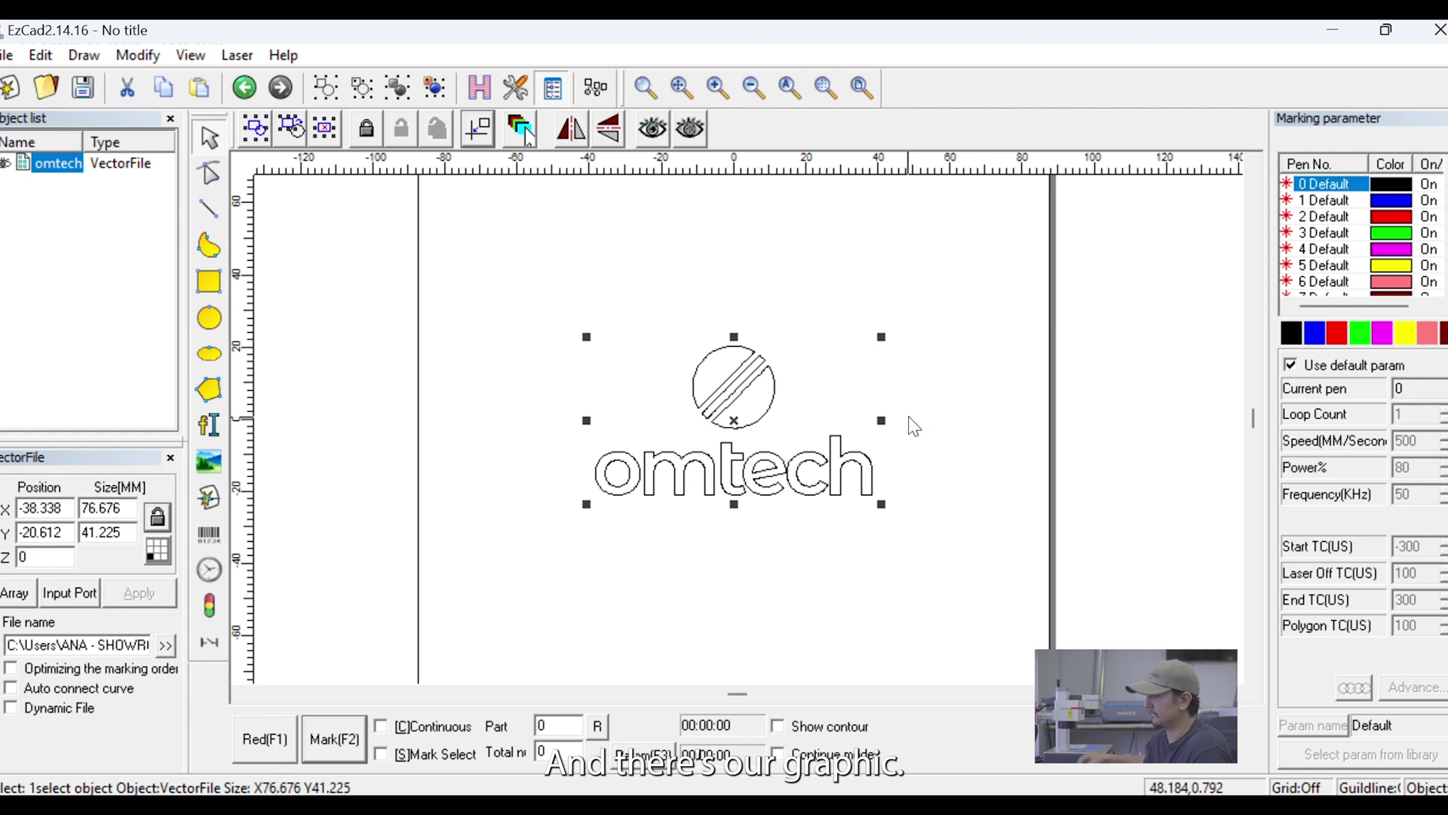
click(927, 586)
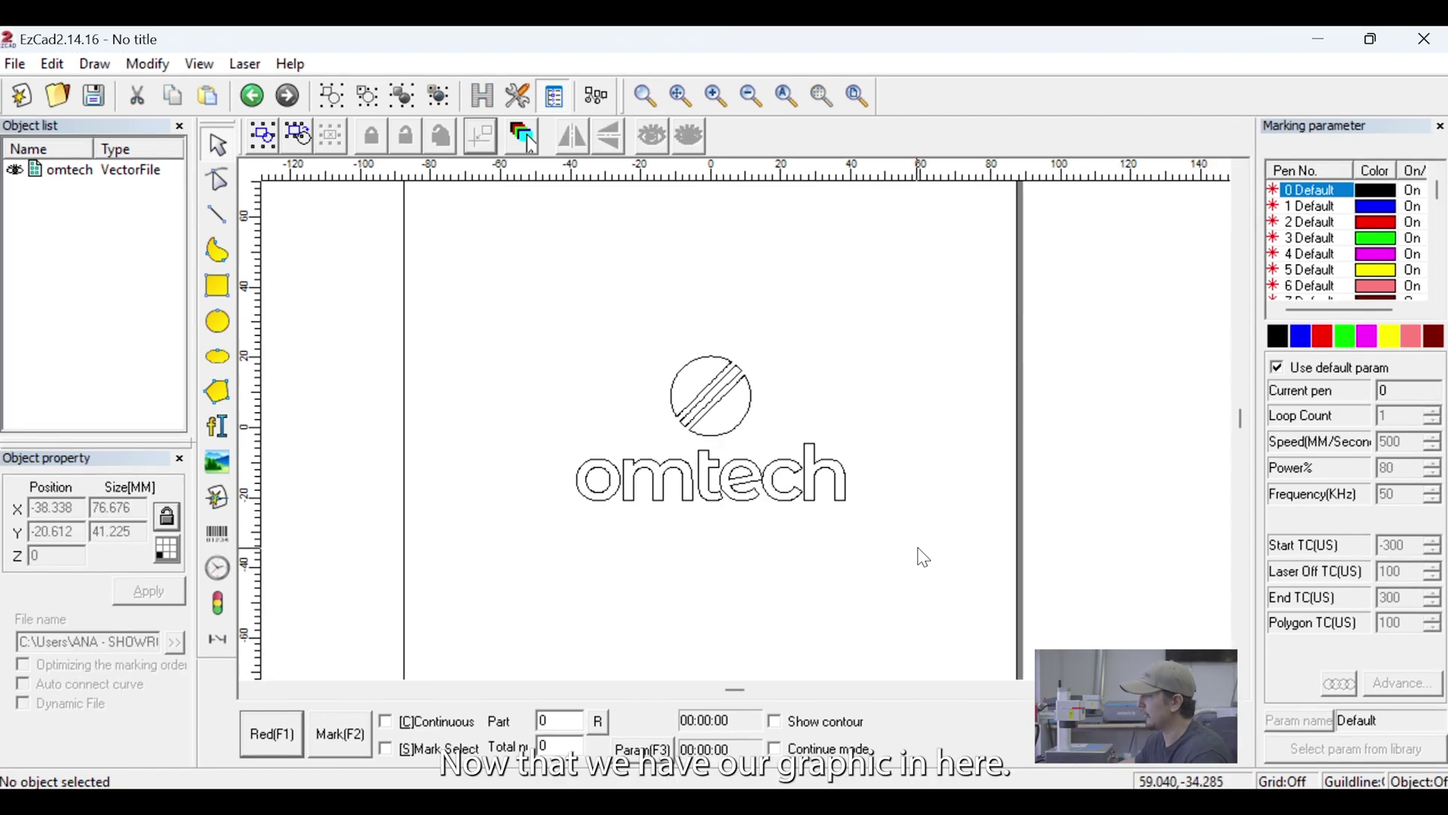
- Apply the default hatch fill (angle 0, 0.05 mm spacing) to the omtech logo
click(737, 435)
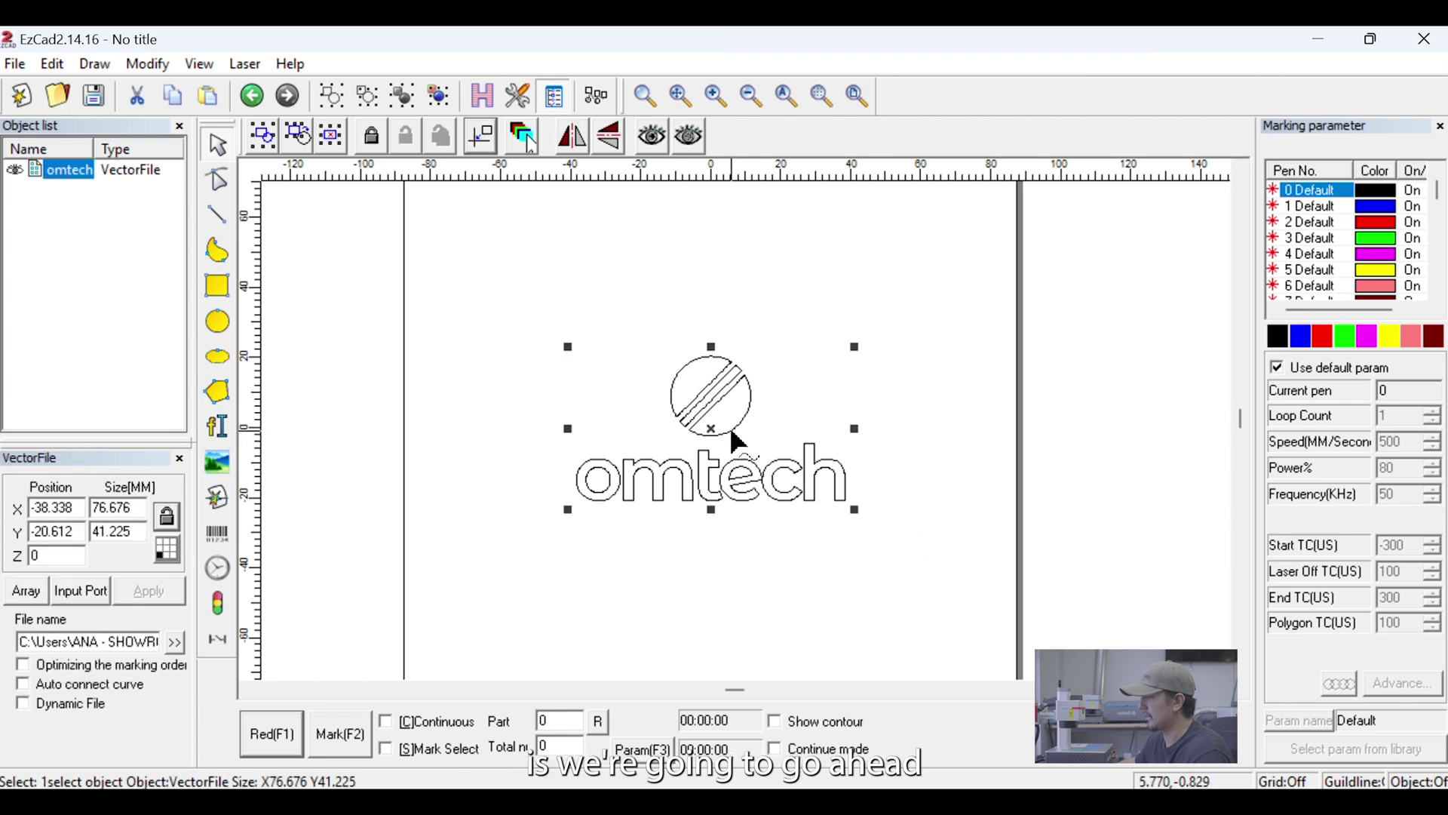
click(485, 97)
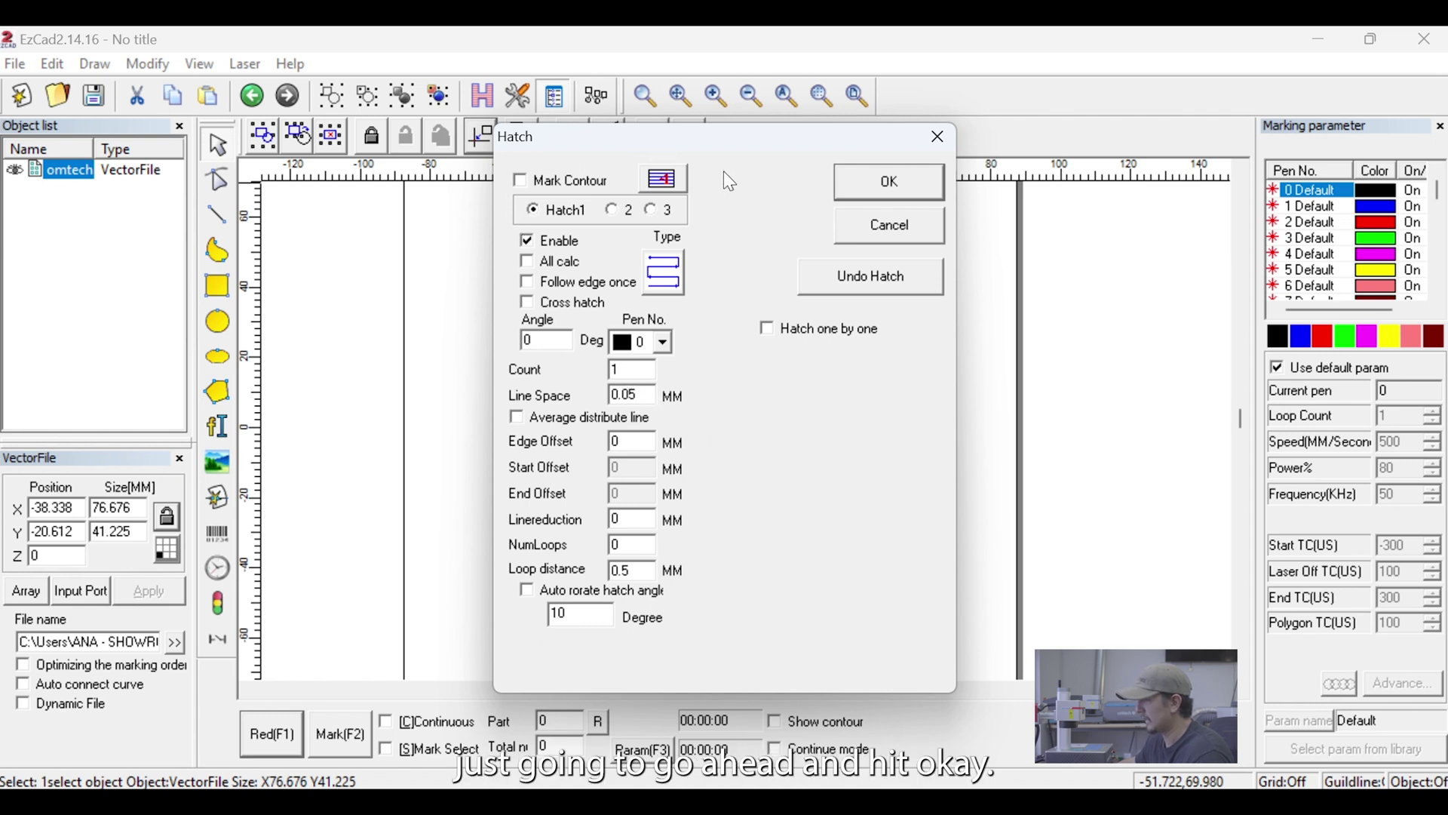
click(890, 183)
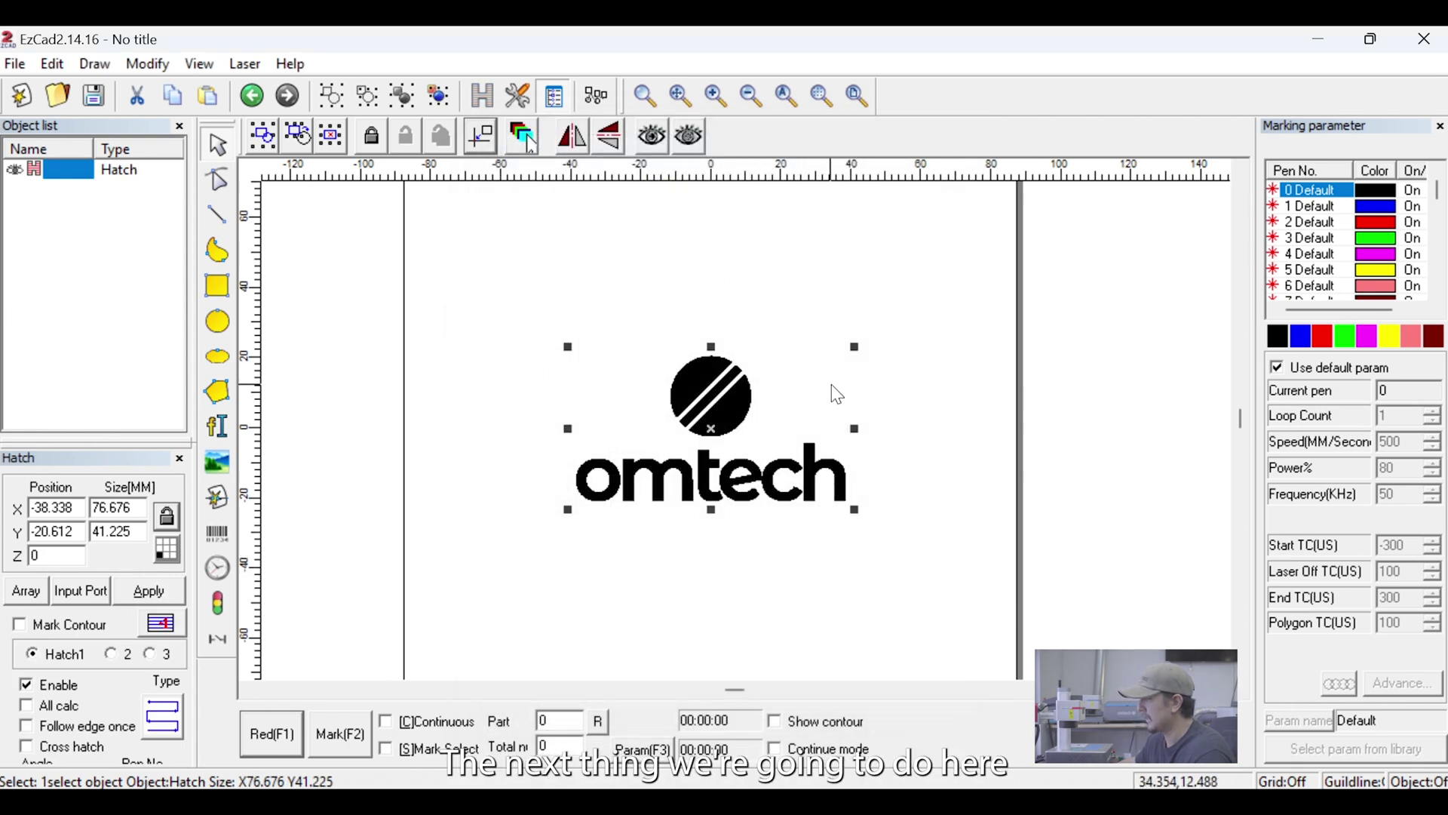
- Turn off Use default param and set speed 1000 mm/s, power 50% and 20 kHz frequency
click(1277, 368)
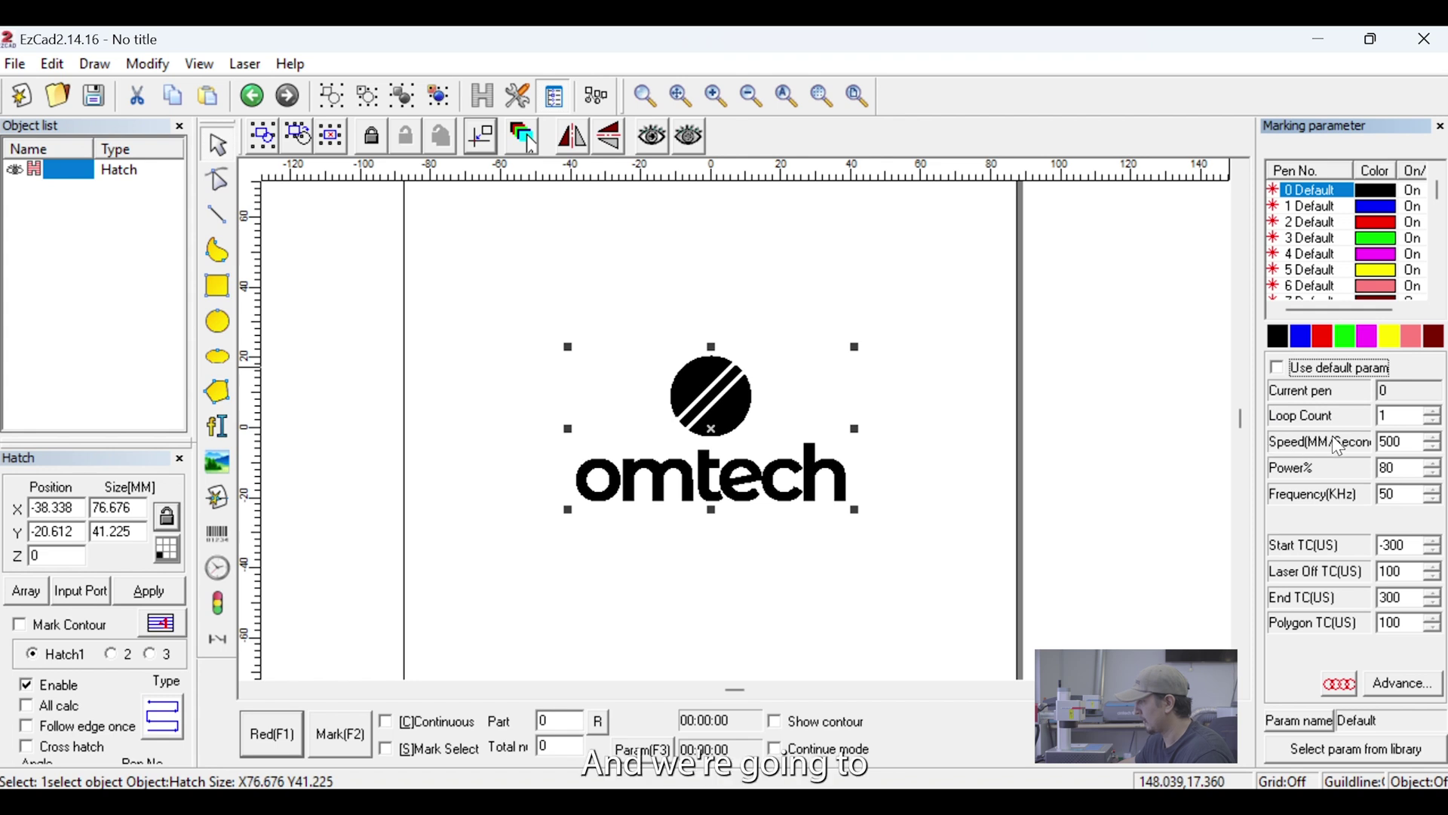
double_click(1418, 442)
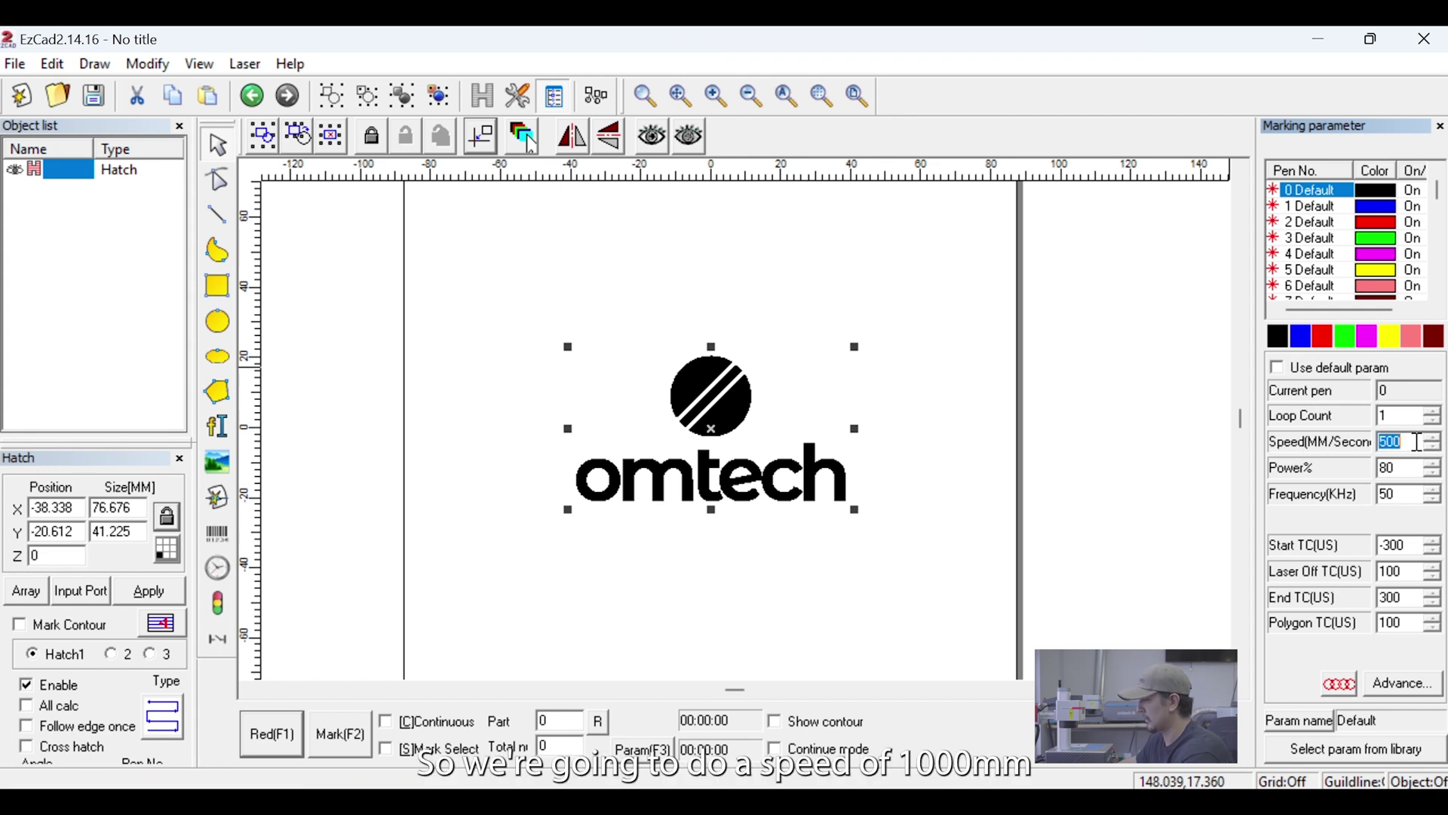
text(1000)
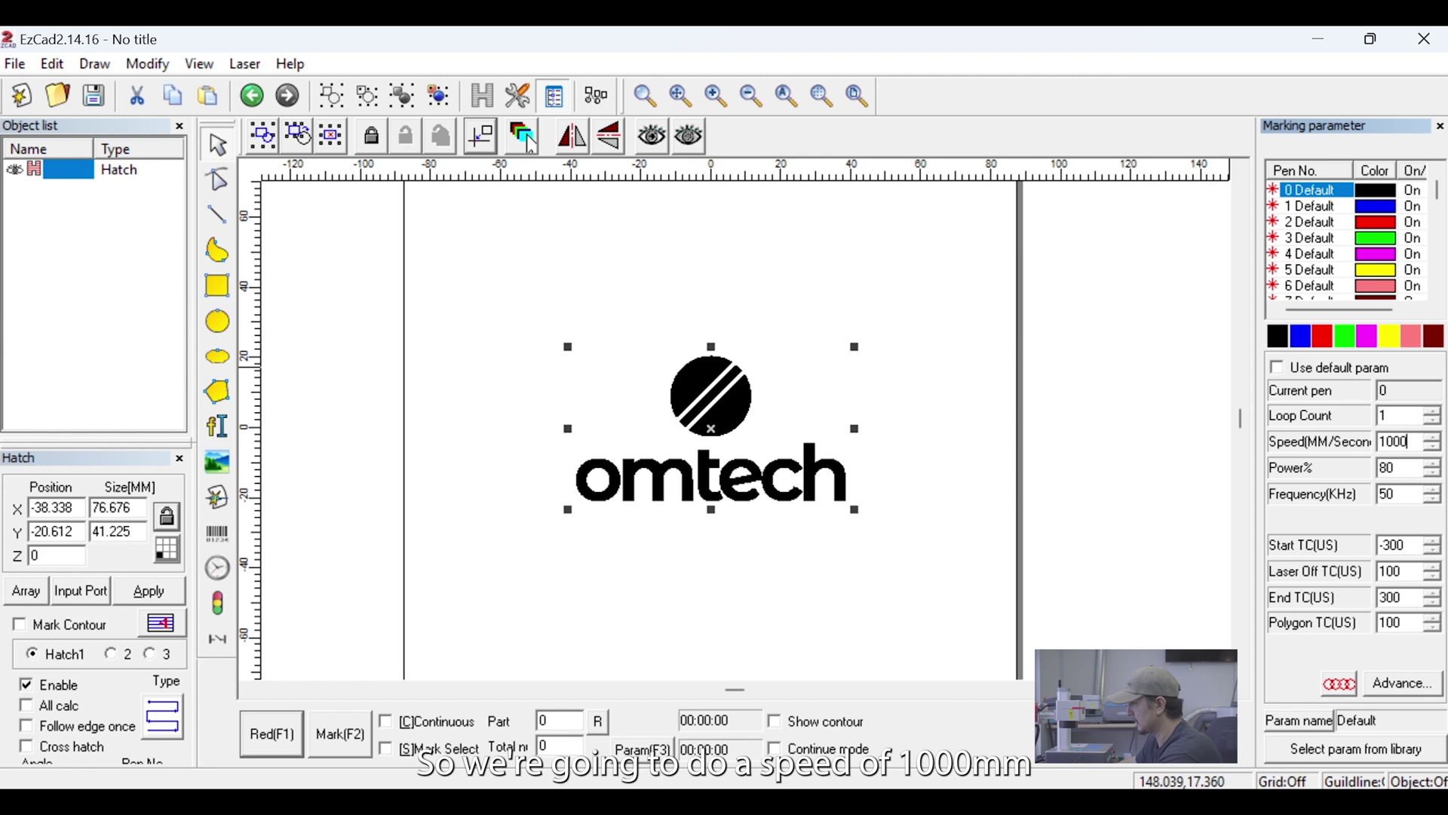
double_click(1406, 465)
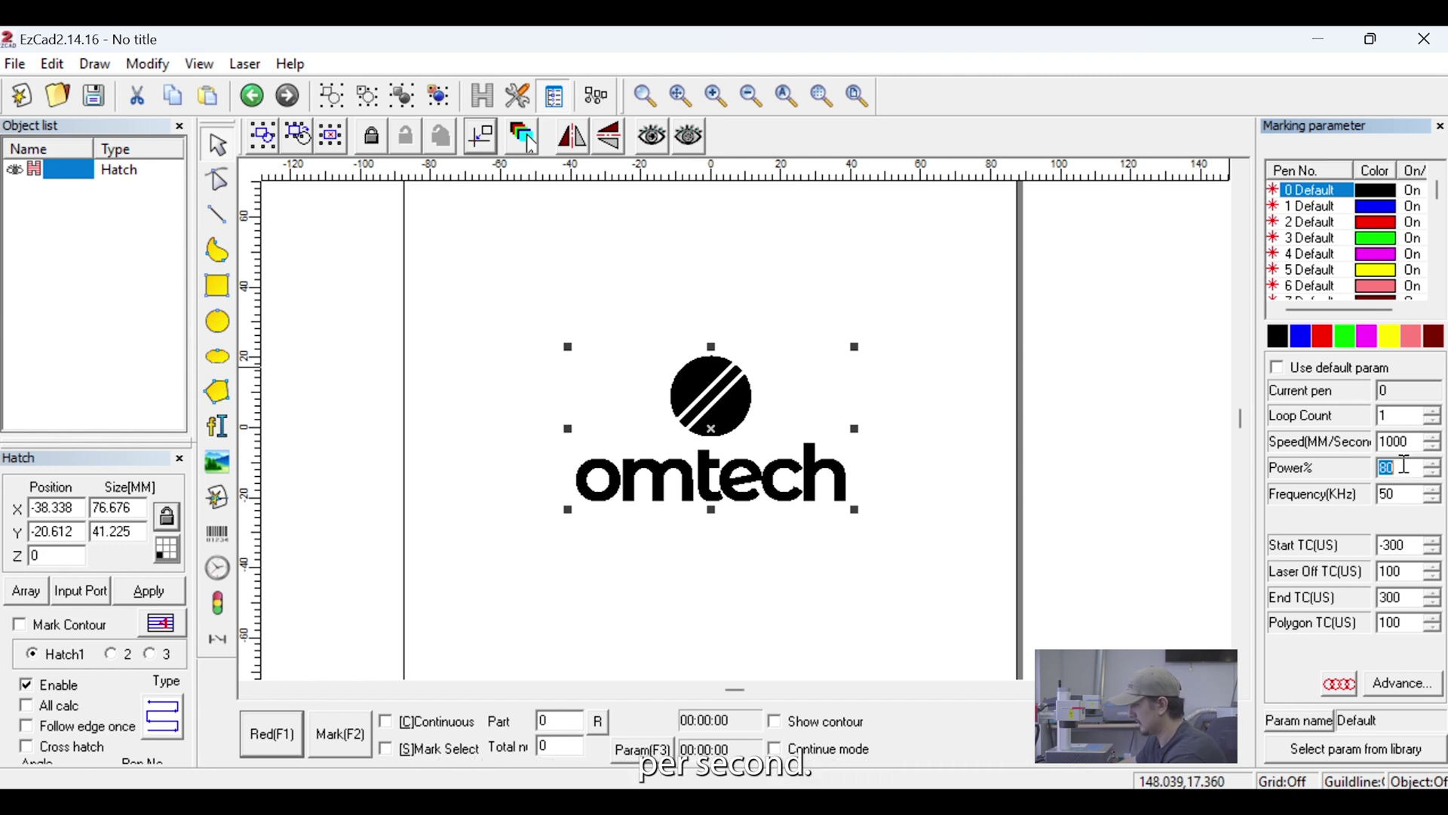
text(50)
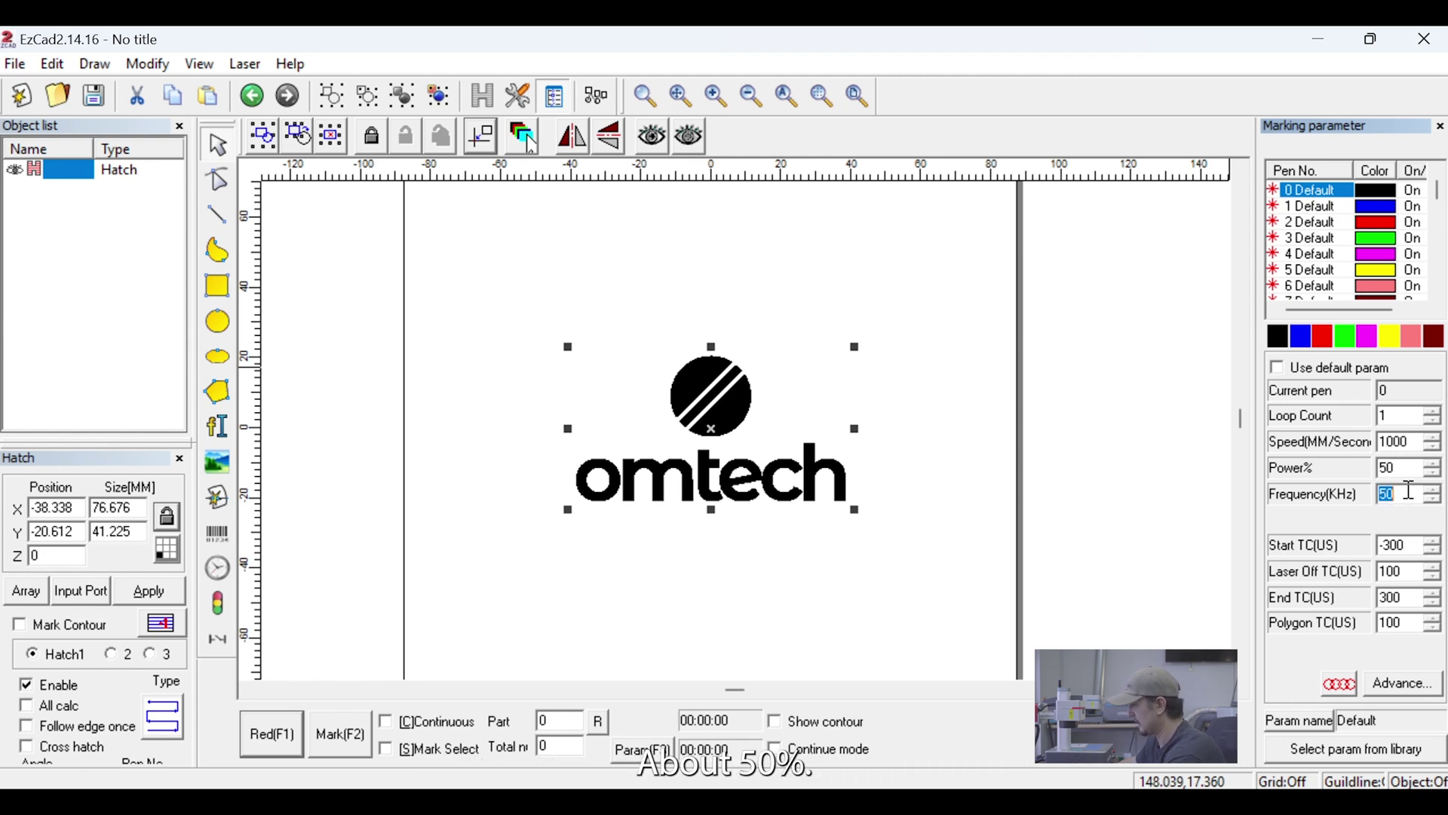
text(2)
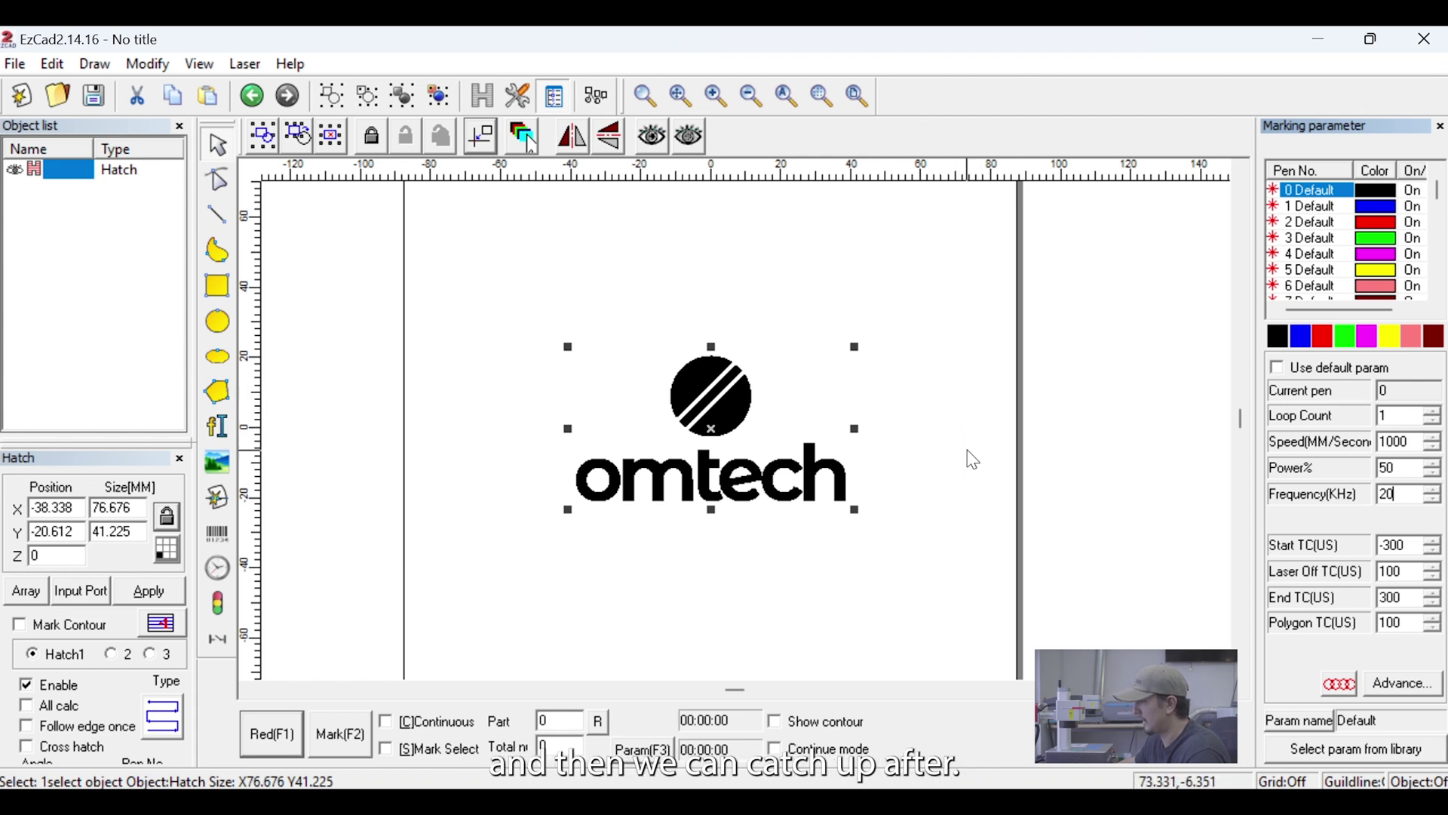
click(971, 398)
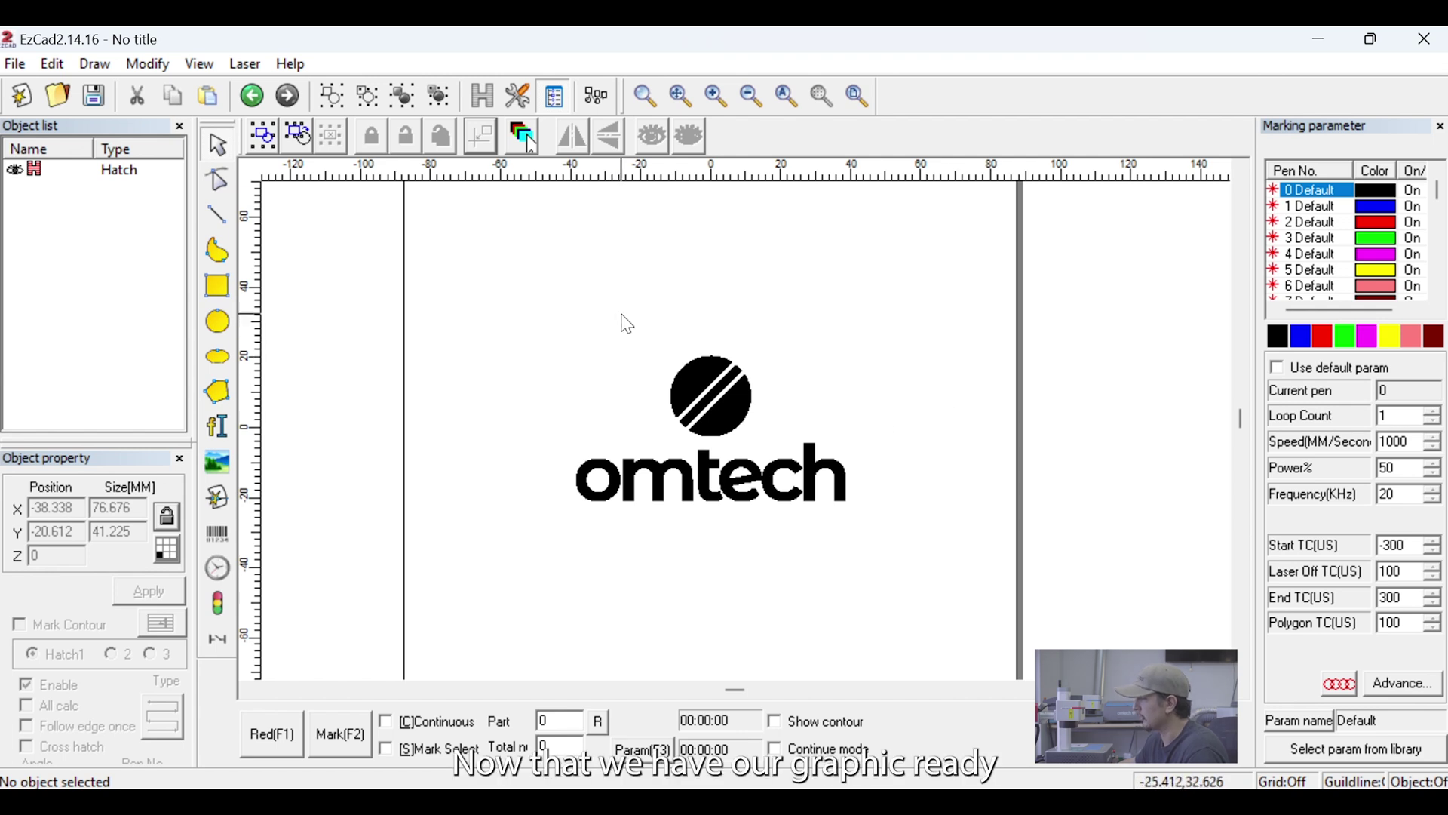
click(726, 414)
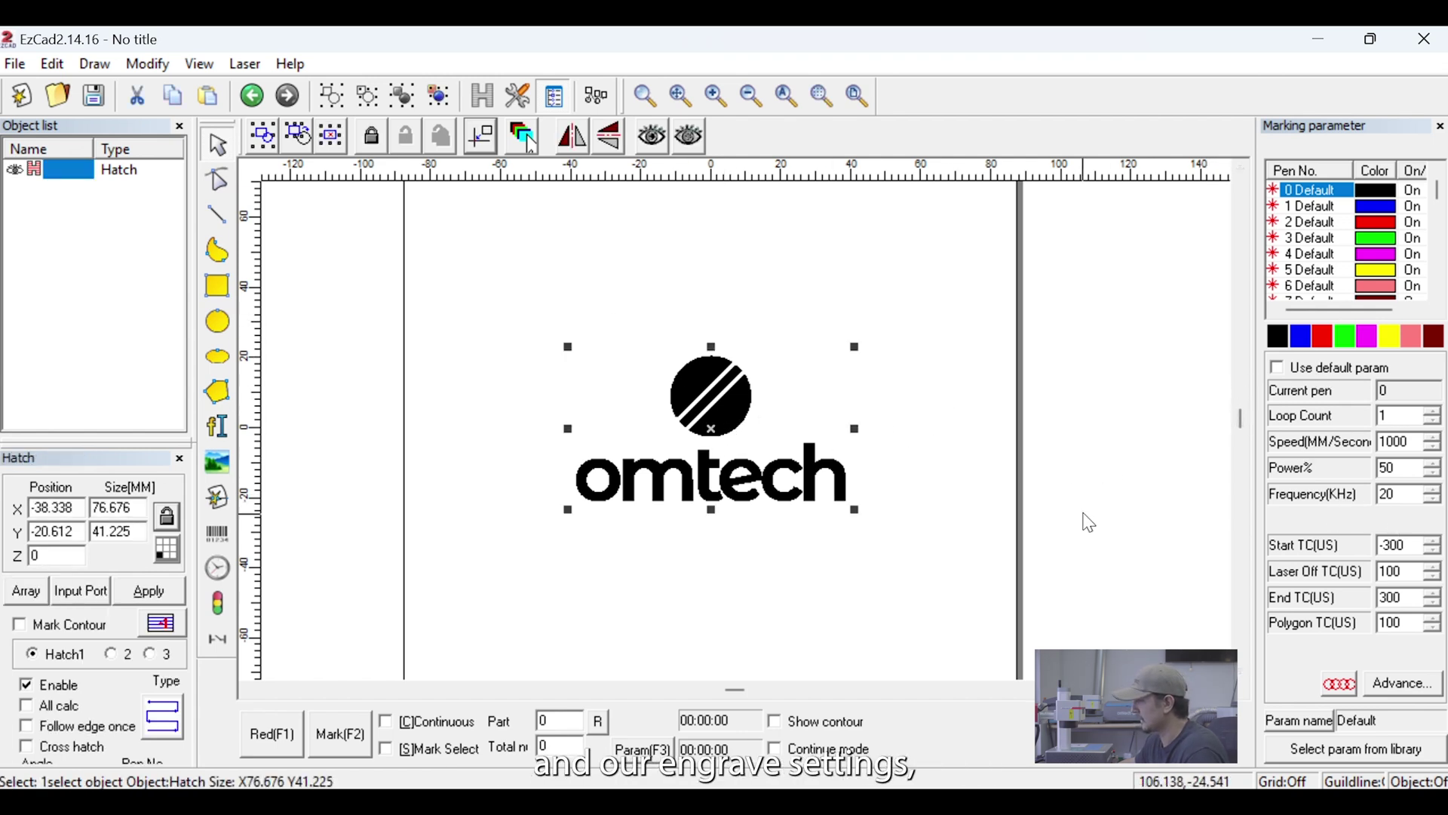
click(273, 730)
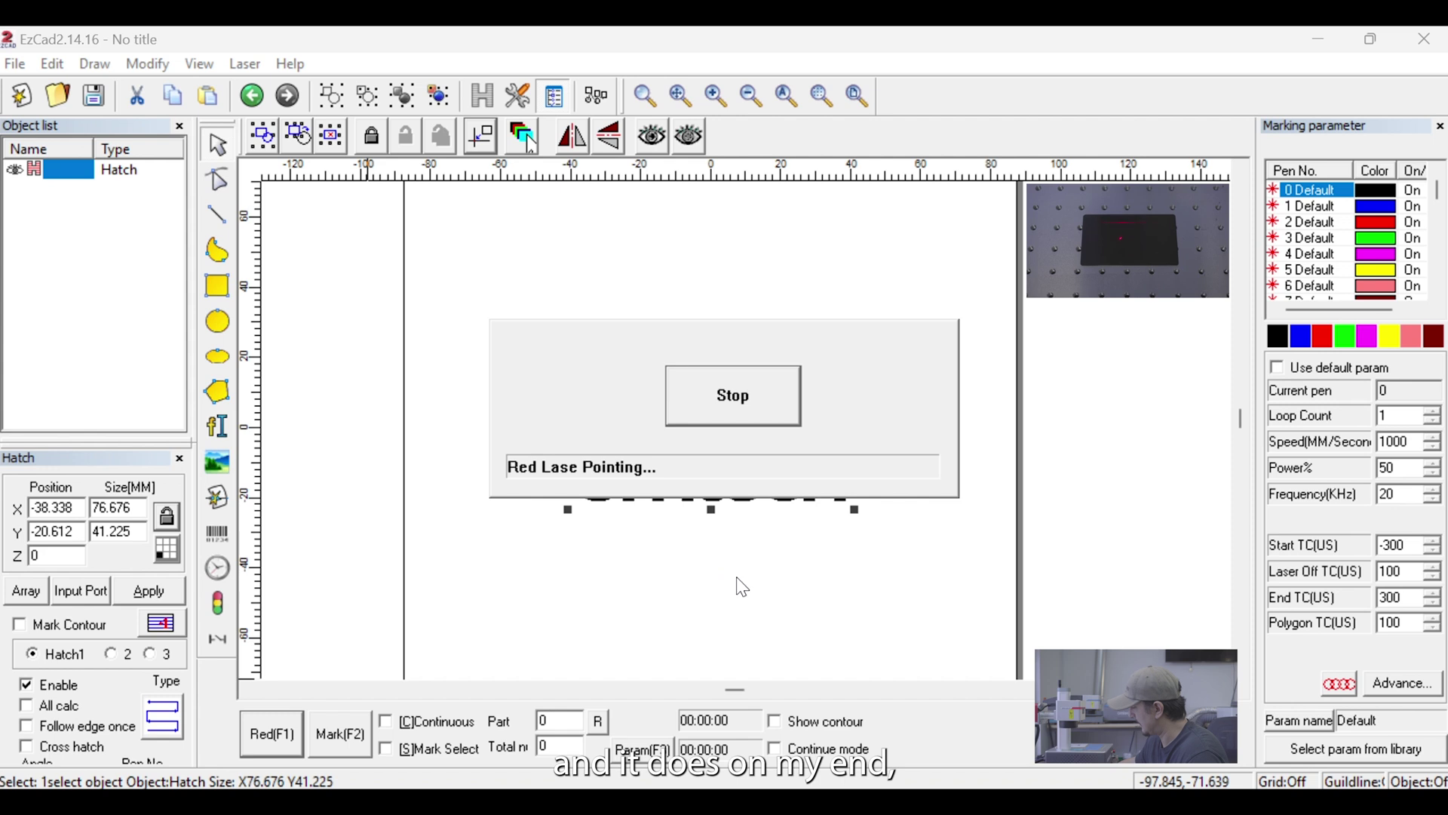
click(750, 398)
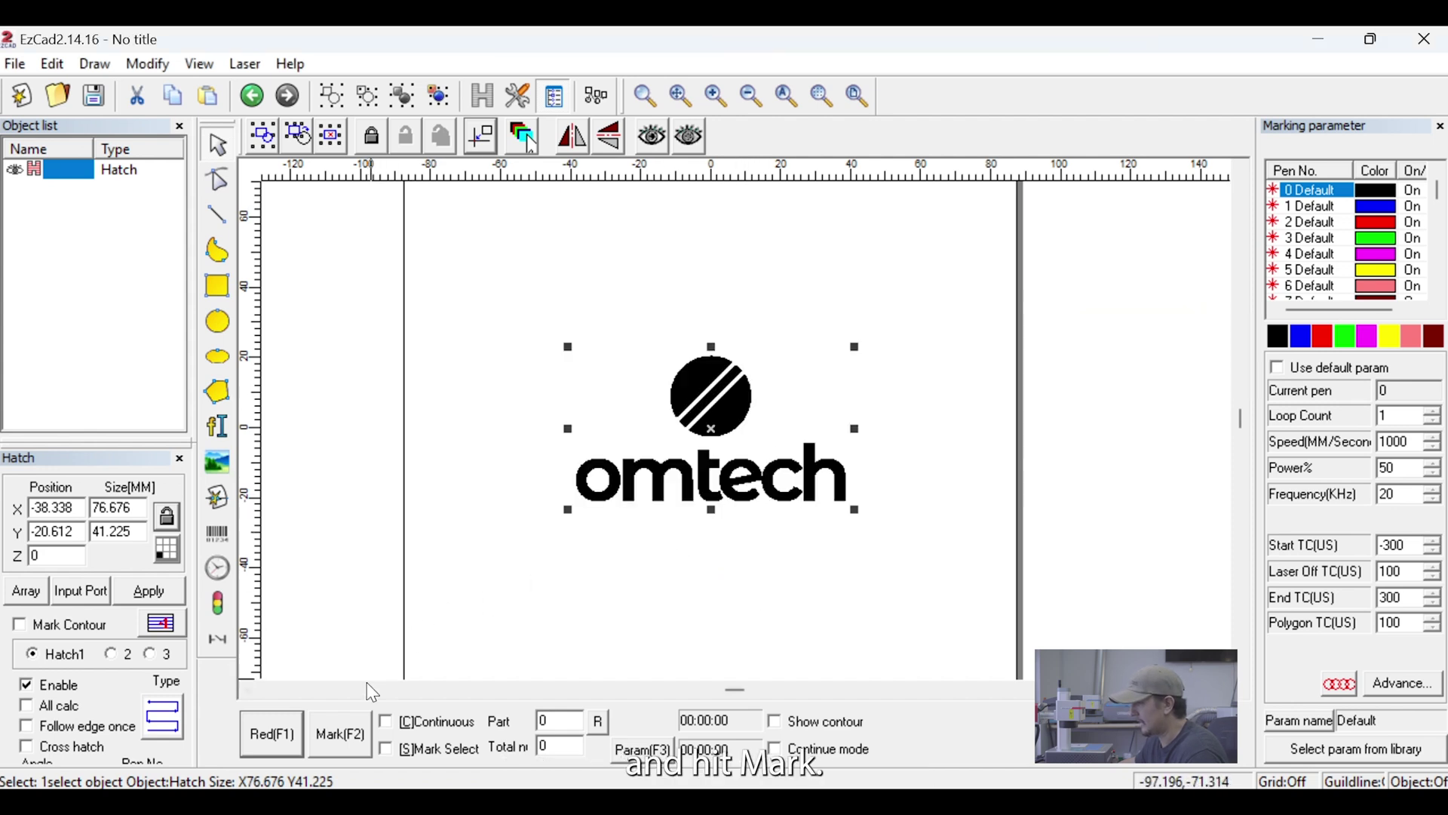
click(340, 736)
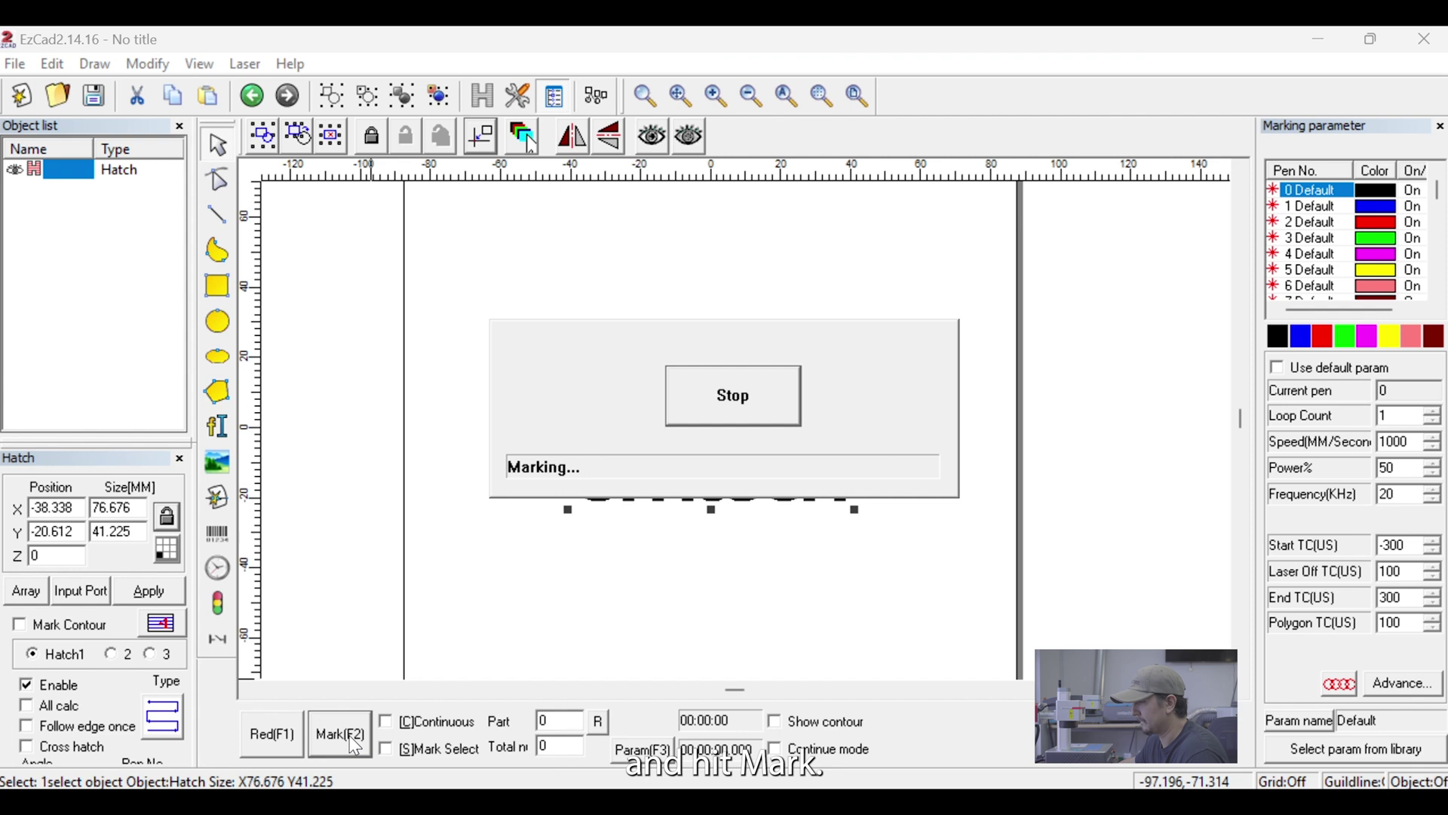